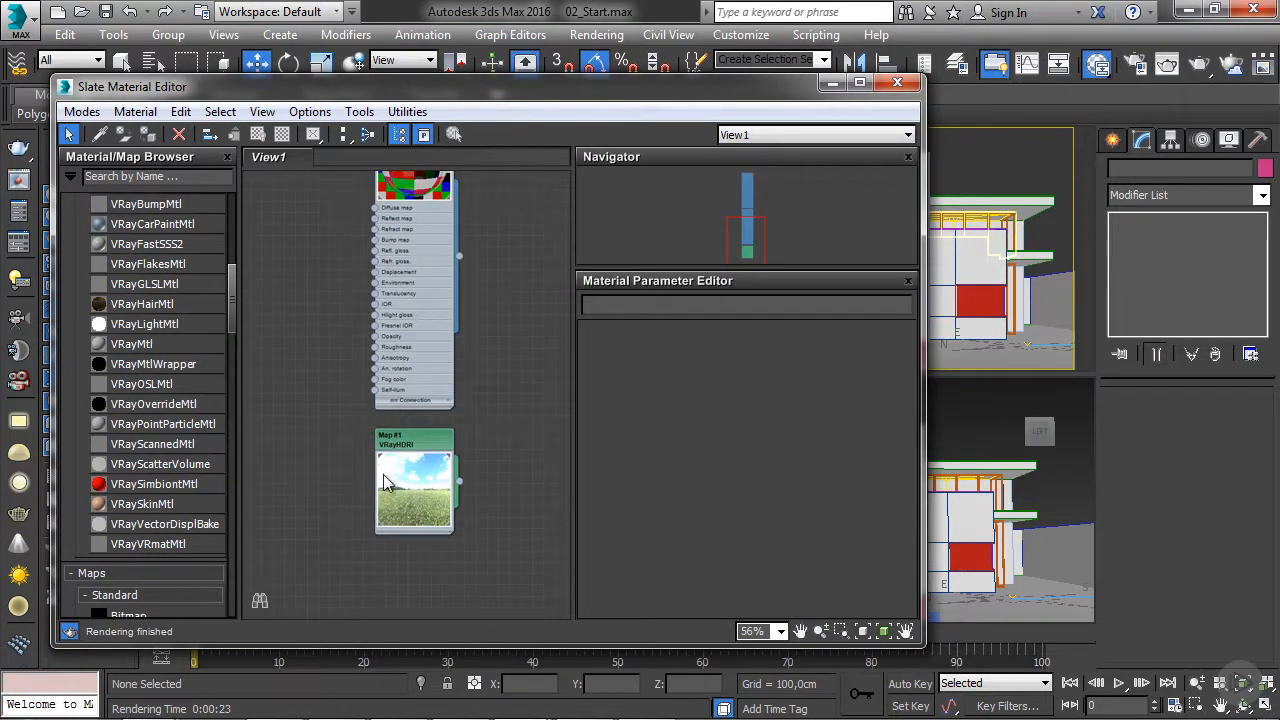
Step: Add a VRayMtl material below the VRayHDRI map and name it Concrete
{"action": "middle_click_drag", "start_coordinate": [386, 518], "coordinate": [391, 434]}
{"action": "left_click_drag", "start_coordinate": [100, 350], "coordinate": [410, 505]}
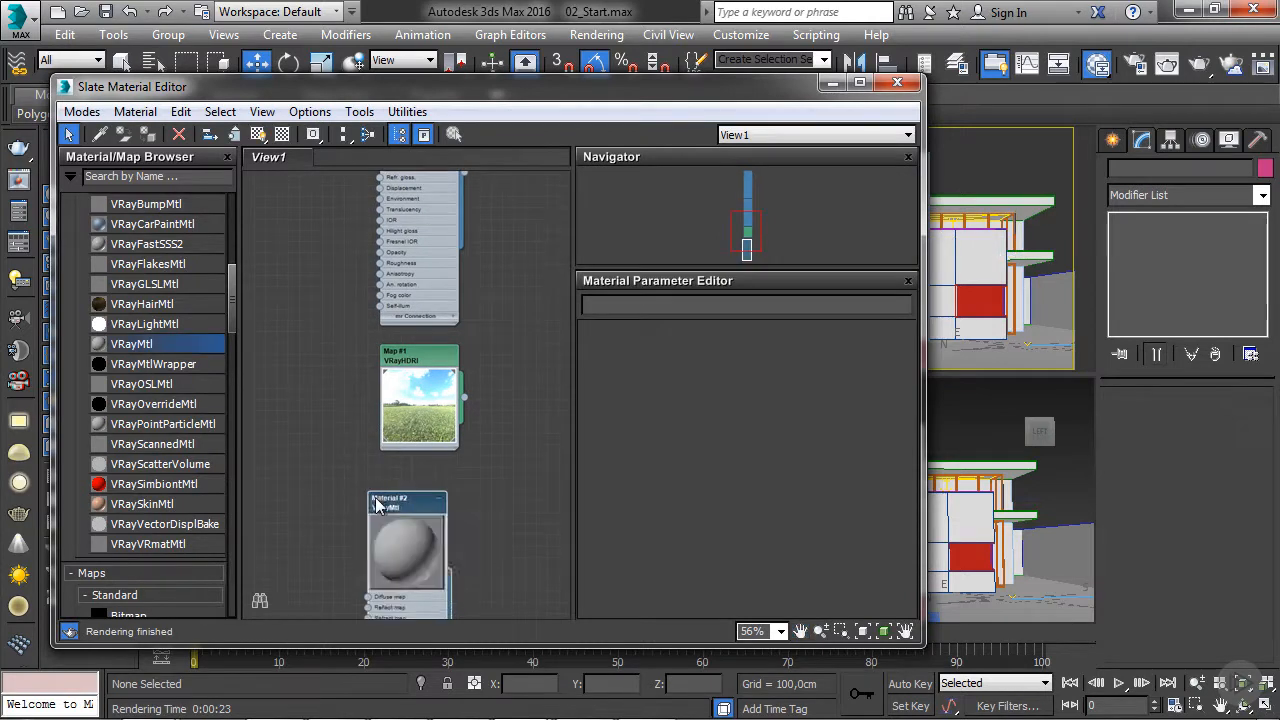
{"action": "double_click", "coordinate": [405, 478]}
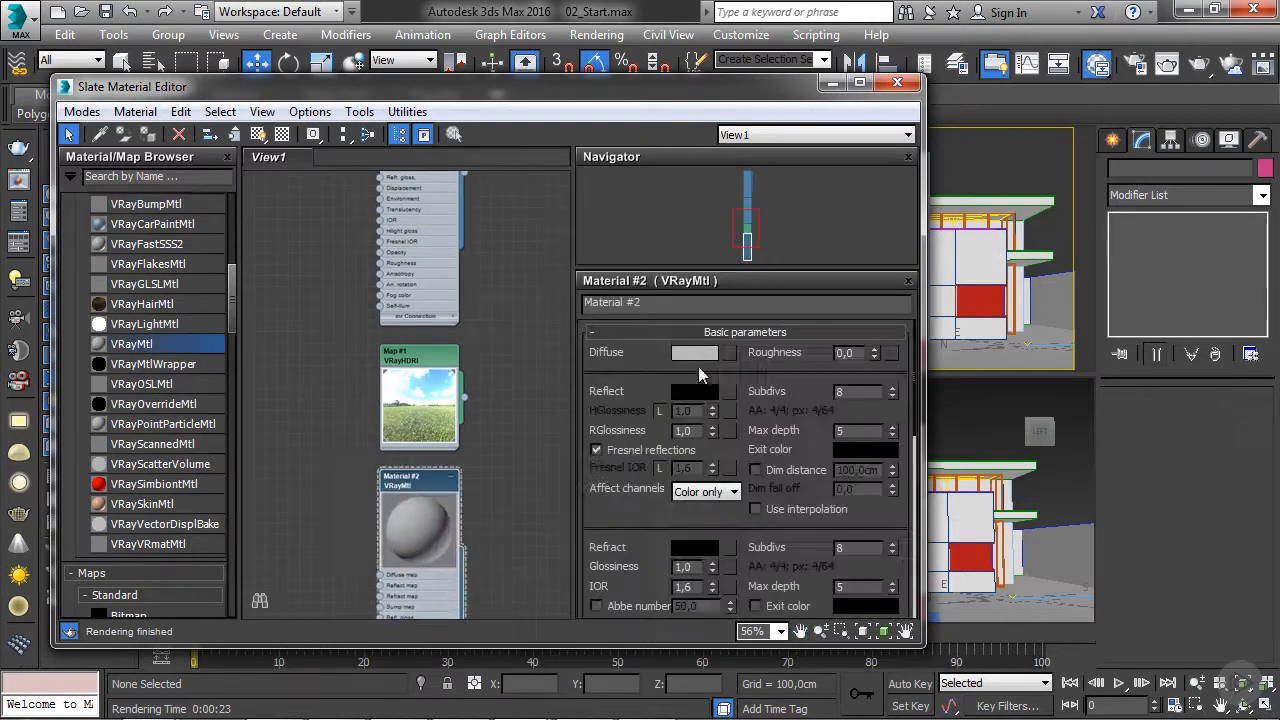
{"action": "type", "text": "Concrete"}
{"action": "key", "text": "Return"}
Step: Connect a Bitmap to the Concrete material's Diffuse map, using the texture TexturesCom_ConcreteNew0055_1_seamless_S
{"action": "middle_click_drag", "start_coordinate": [402, 515], "coordinate": [437, 393]}
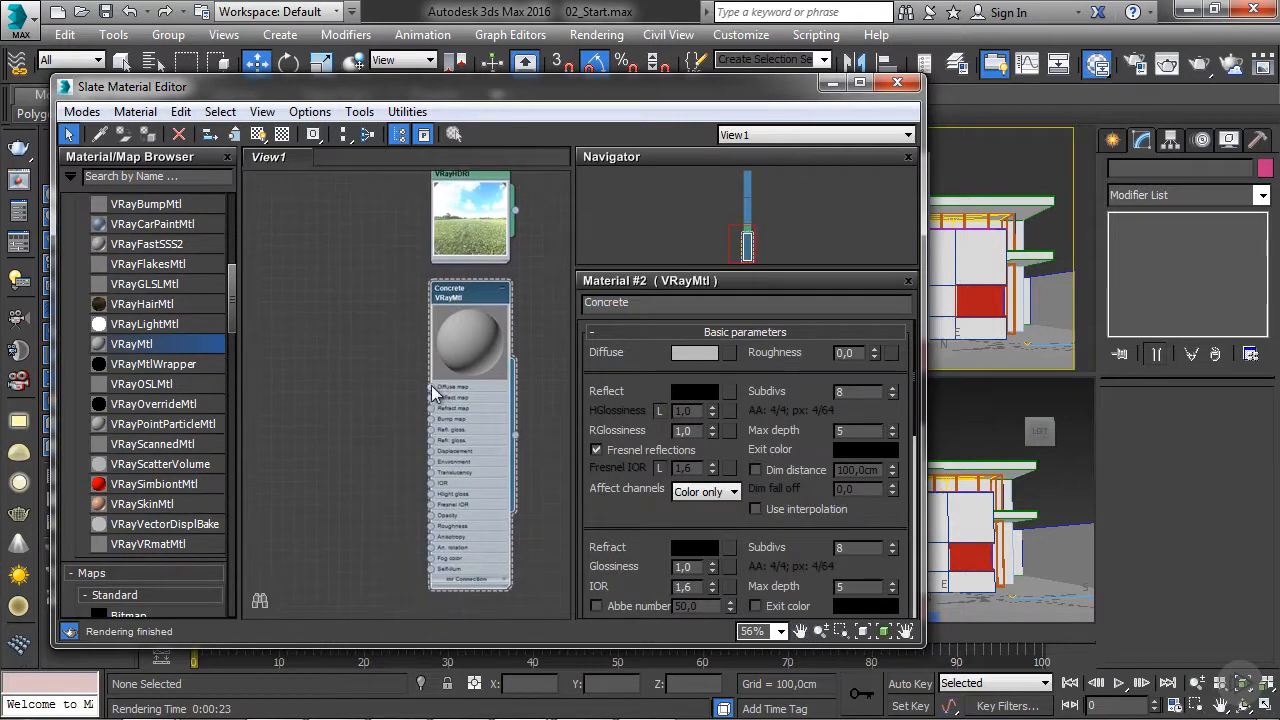
{"action": "left_click_drag", "start_coordinate": [432, 387], "coordinate": [370, 366]}
{"action": "mouse_move", "coordinate": [427, 388]}
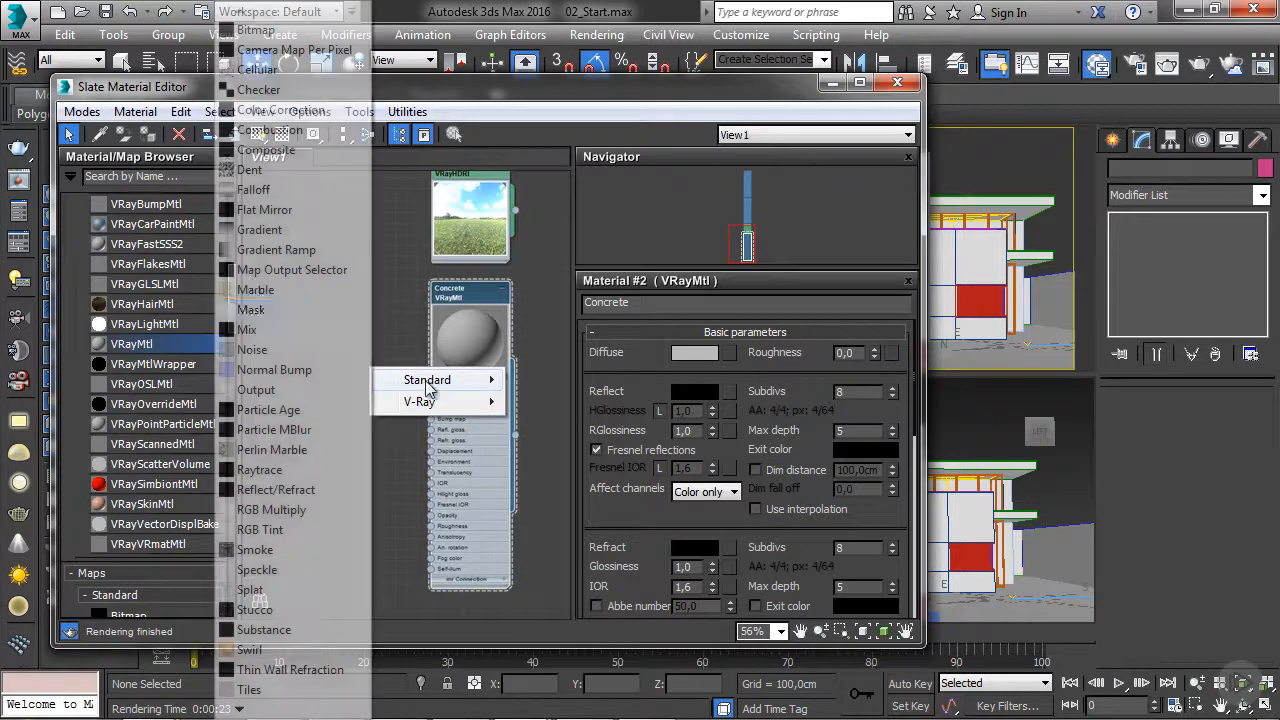
{"action": "left_click", "coordinate": [244, 32]}
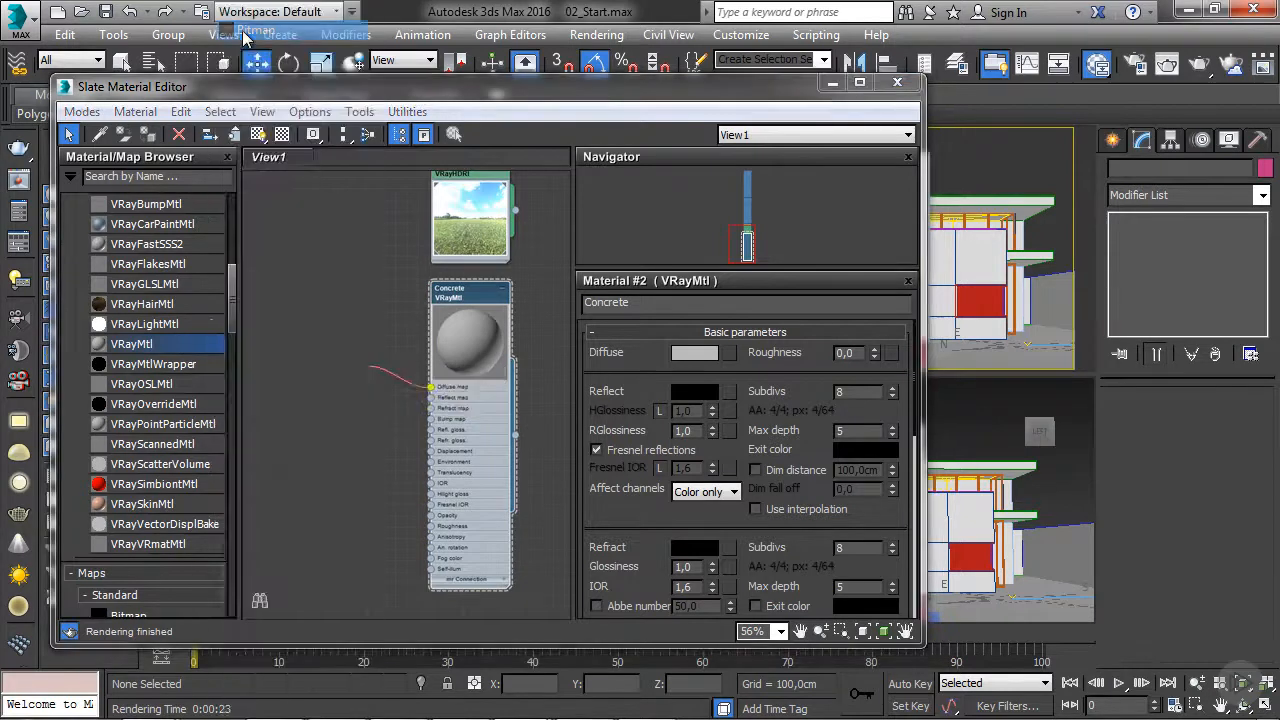
{"action": "left_click", "coordinate": [196, 160]}
{"action": "double_click", "coordinate": [197, 160]}
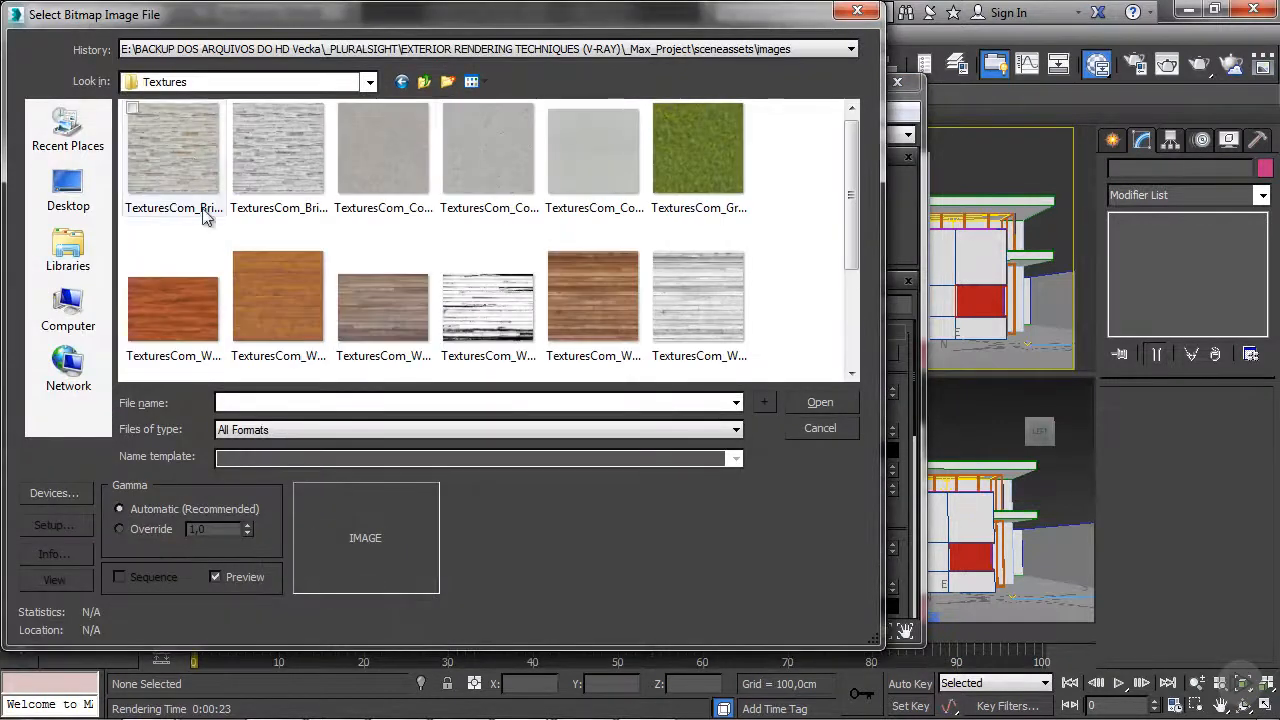
{"action": "left_click", "coordinate": [596, 170]}
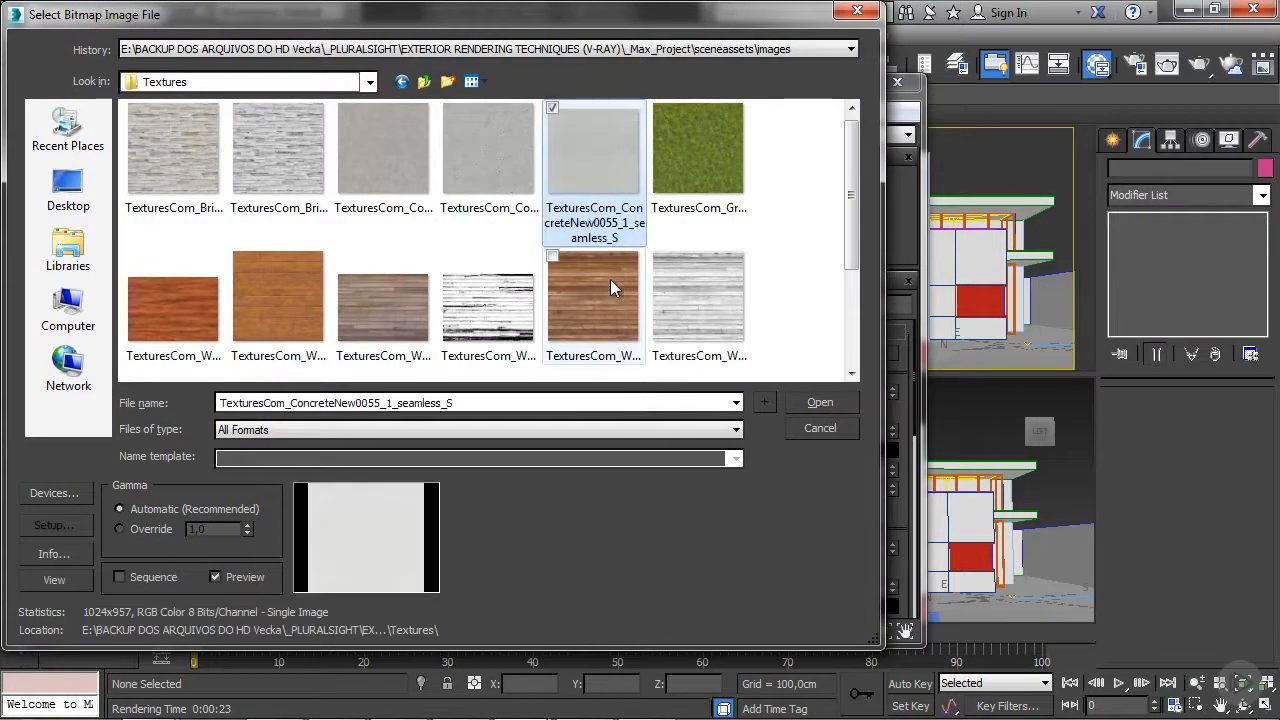
{"action": "left_click", "coordinate": [797, 400]}
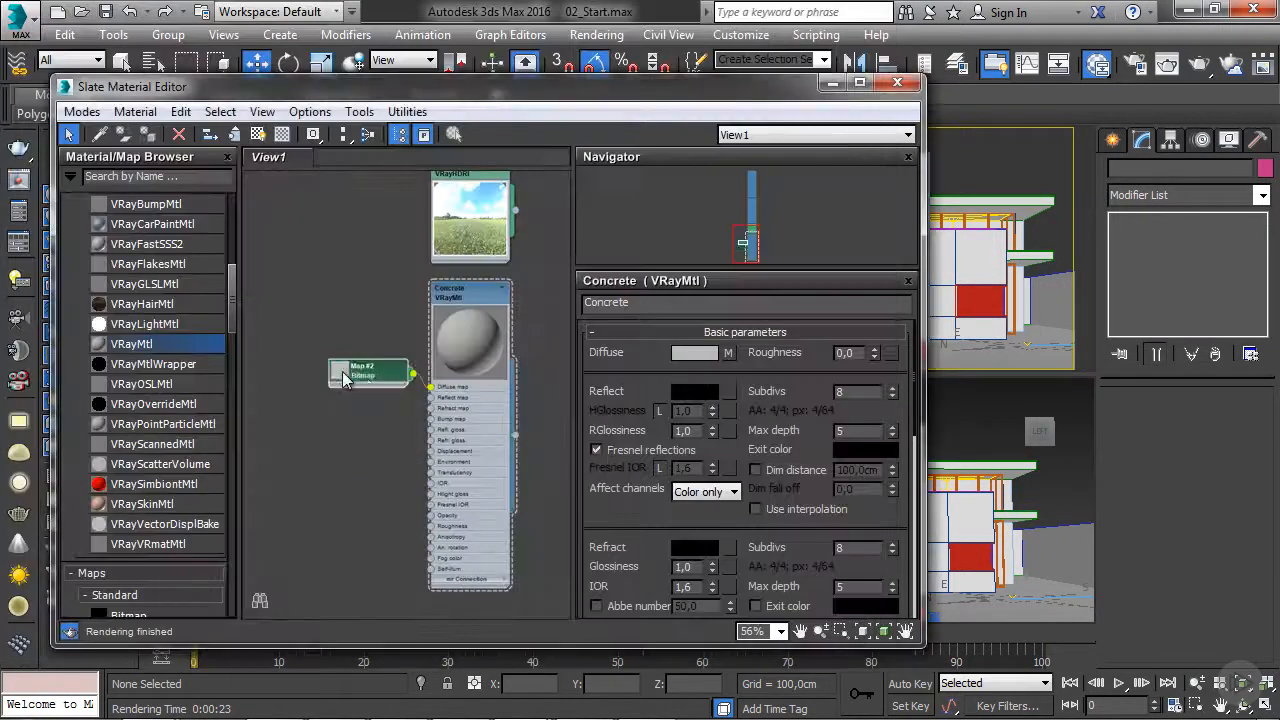
Step: Add a Color Correction map, feed it from the concrete bitmap, and wire it into the Concrete material's Bump map
{"action": "left_click_drag", "start_coordinate": [367, 389], "coordinate": [297, 335]}
{"action": "middle_click_drag", "start_coordinate": [299, 332], "coordinate": [336, 287]}
{"action": "left_click_drag", "start_coordinate": [336, 287], "coordinate": [231, 350]}
{"action": "left_click_drag", "start_coordinate": [150, 345], "coordinate": [357, 428]}
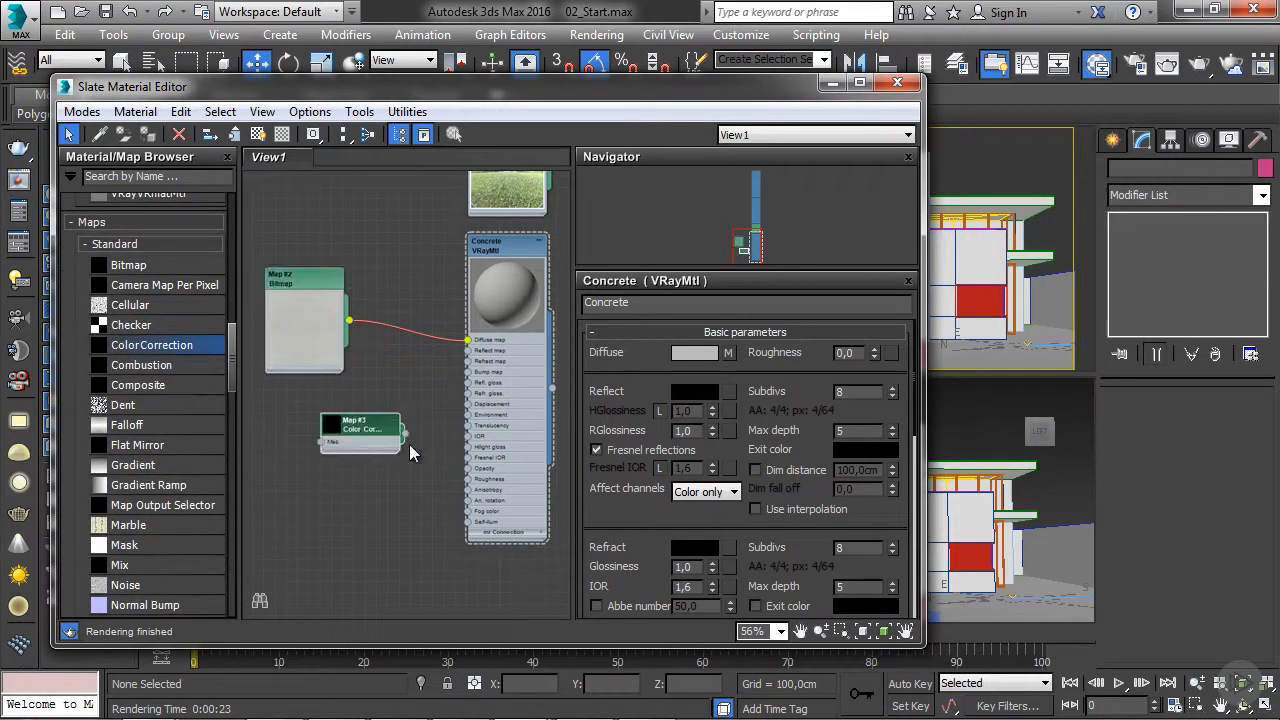
{"action": "left_click_drag", "start_coordinate": [426, 468], "coordinate": [468, 372]}
{"action": "left_click_drag", "start_coordinate": [291, 286], "coordinate": [266, 279]}
{"action": "left_click_drag", "start_coordinate": [345, 418], "coordinate": [379, 395]}
{"action": "left_click_drag", "start_coordinate": [328, 322], "coordinate": [355, 420]}
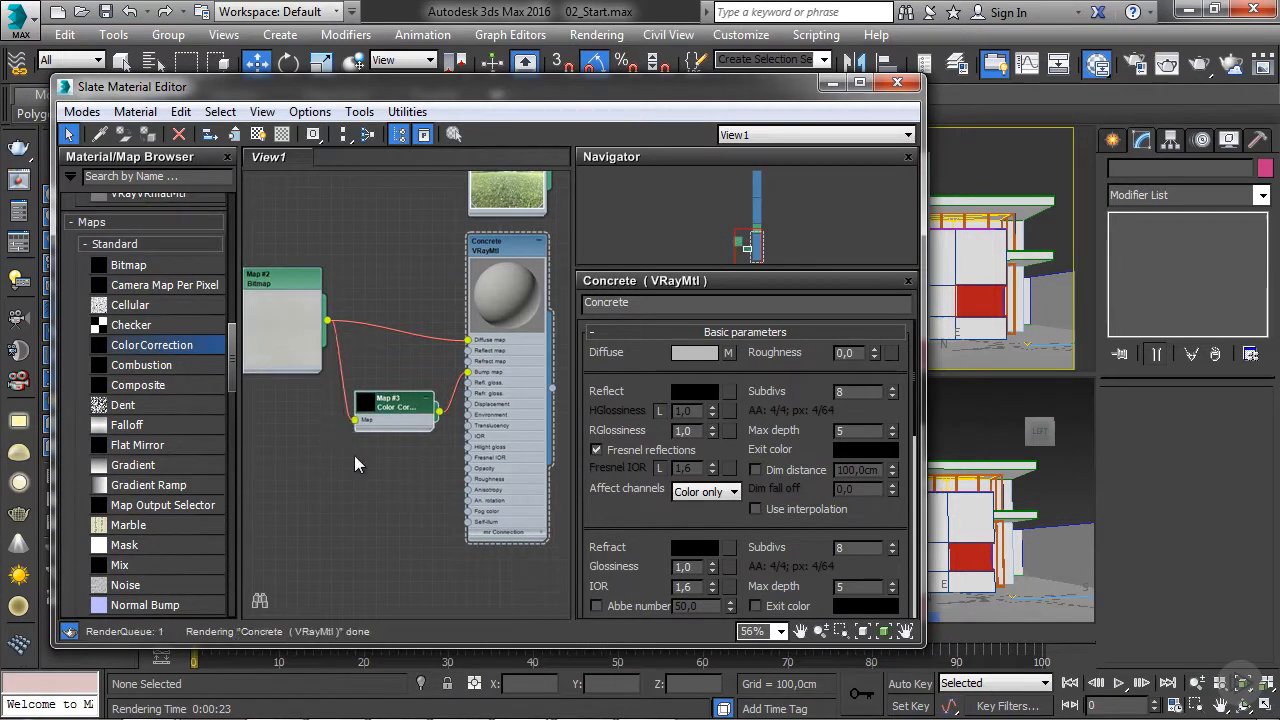
Step: Set the Color Correction map's channels to Monochrome and raise its contrast to about 20
{"action": "double_click", "coordinate": [376, 404]}
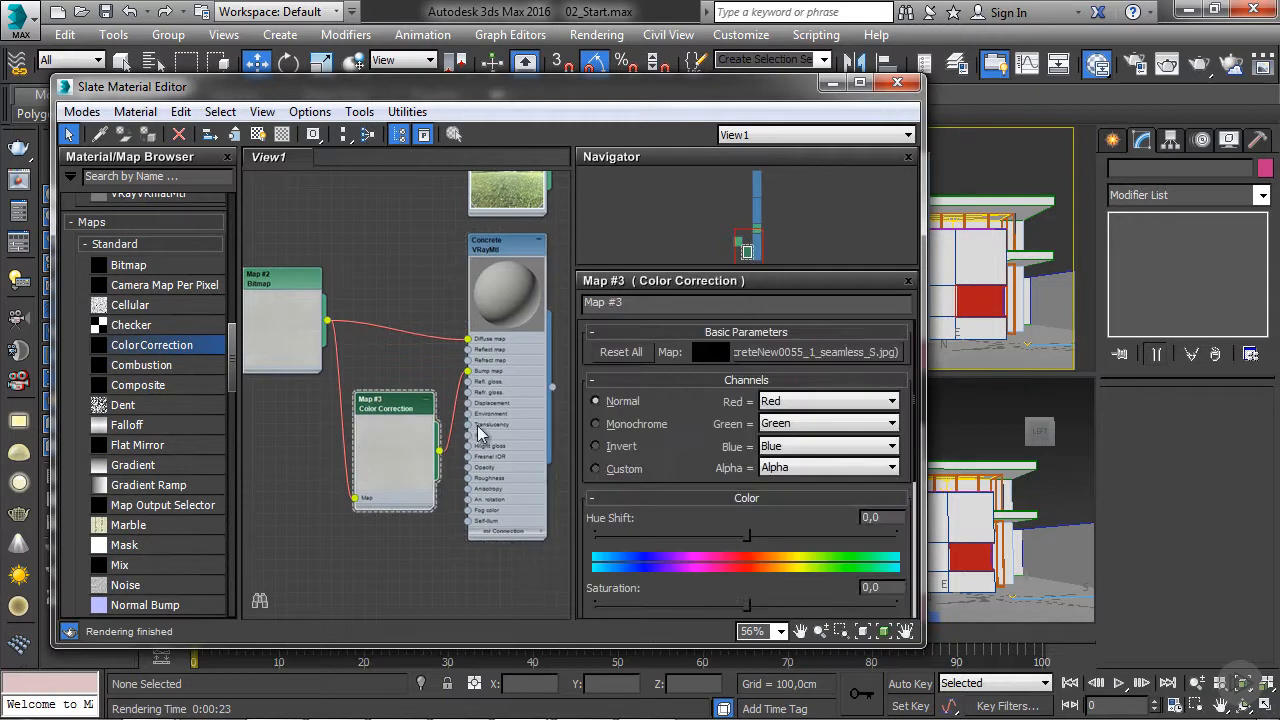
{"action": "left_click", "coordinate": [602, 423]}
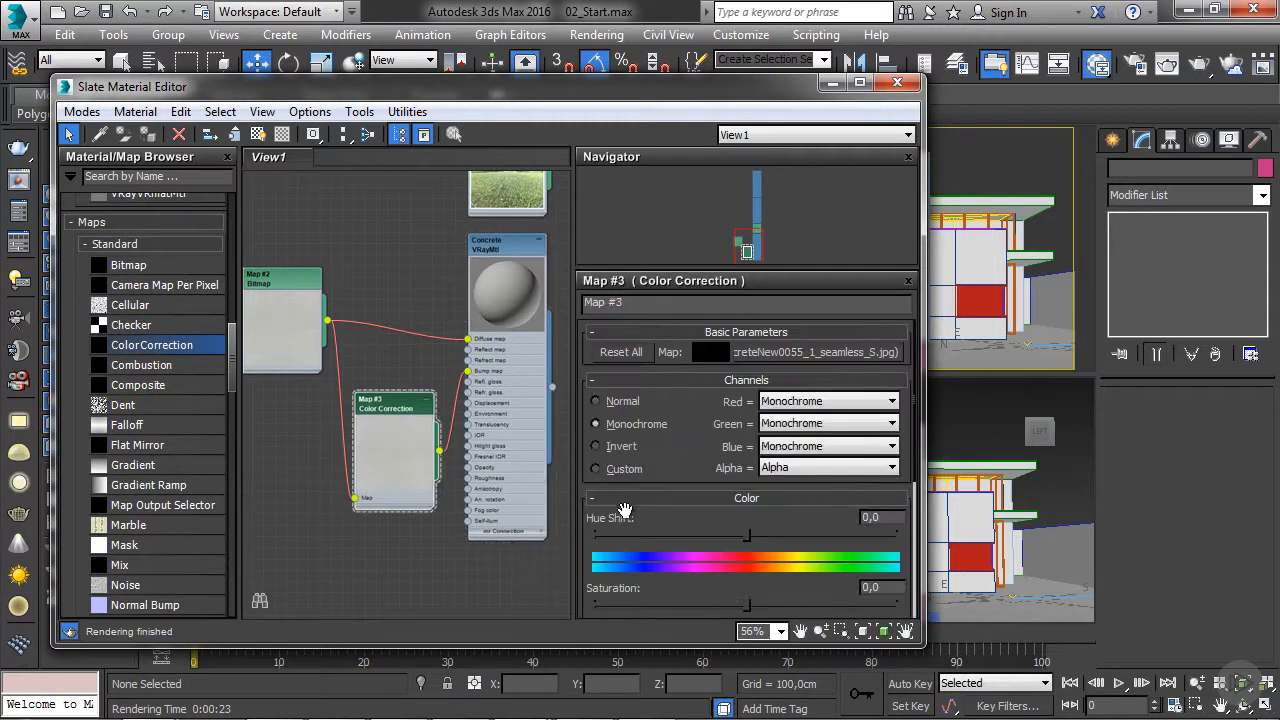
{"action": "scroll", "coordinate": [778, 416], "scroll_direction": "down", "scroll_amount": 5}
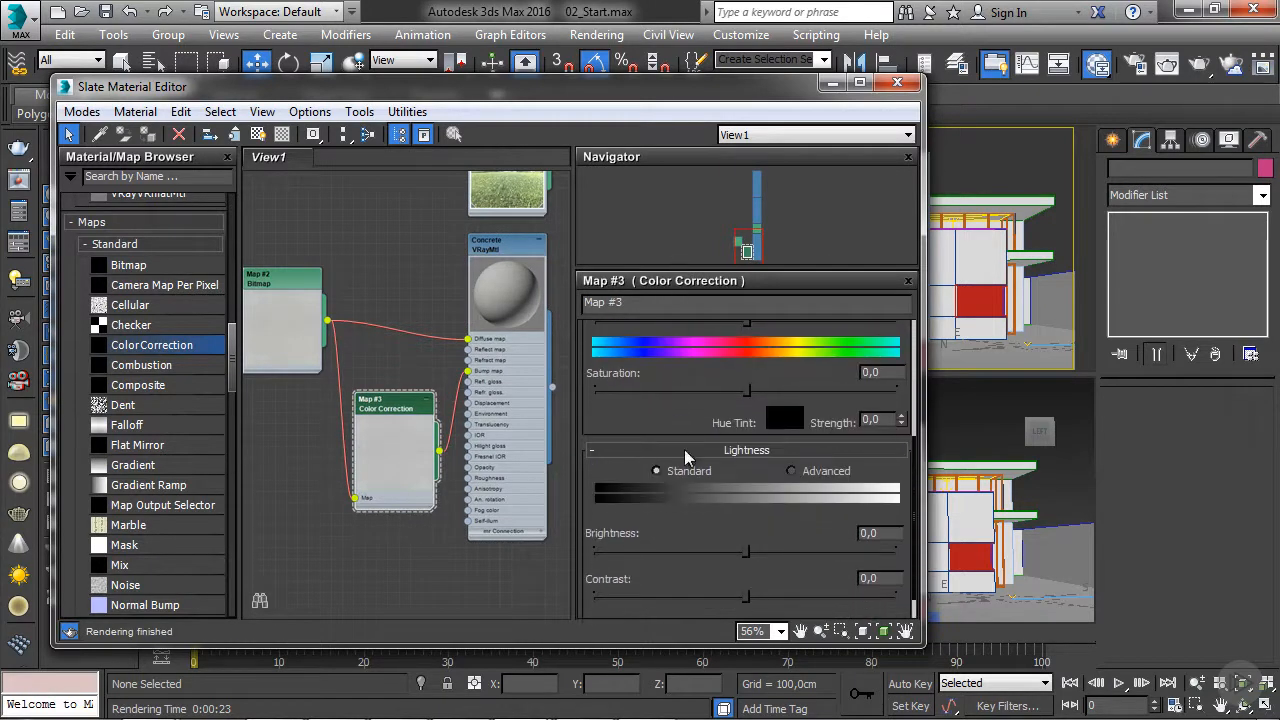
{"action": "left_click_drag", "start_coordinate": [747, 595], "coordinate": [776, 596]}
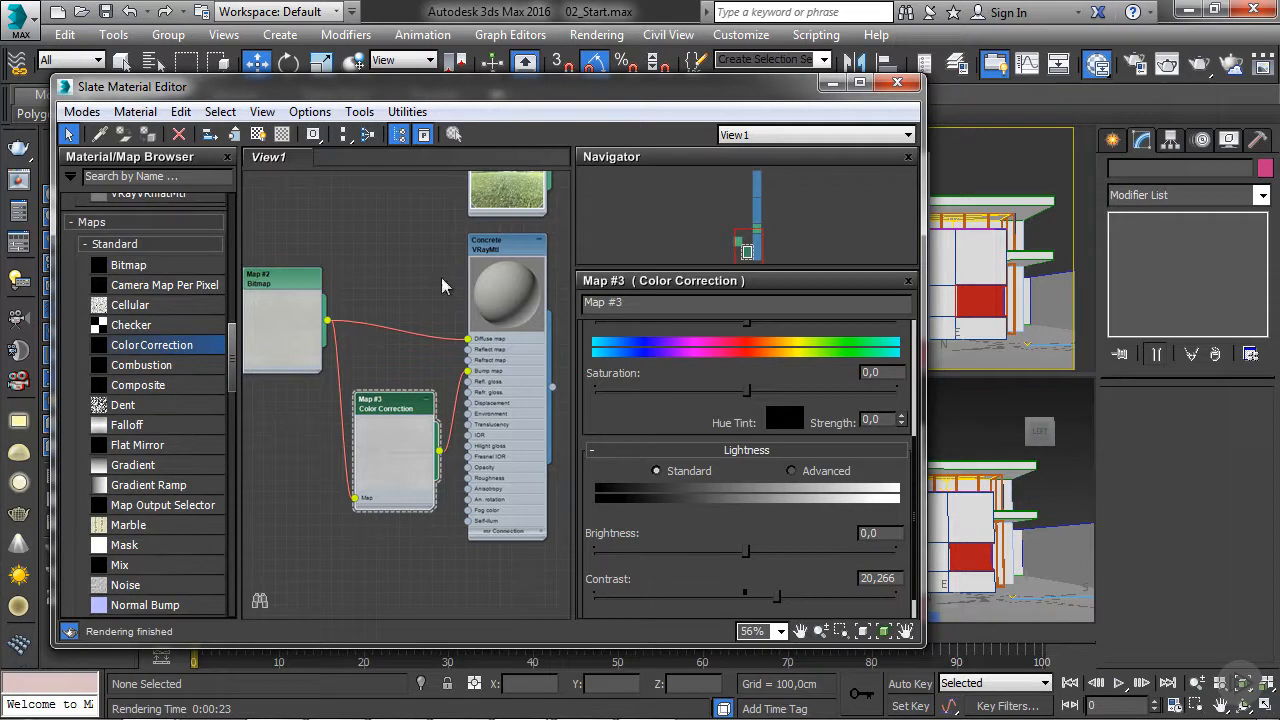
Step: Set the Concrete material's reflection color to a grey with value 84 and lower its reflection glossiness (RGlossiness)
{"action": "double_click", "coordinate": [511, 249]}
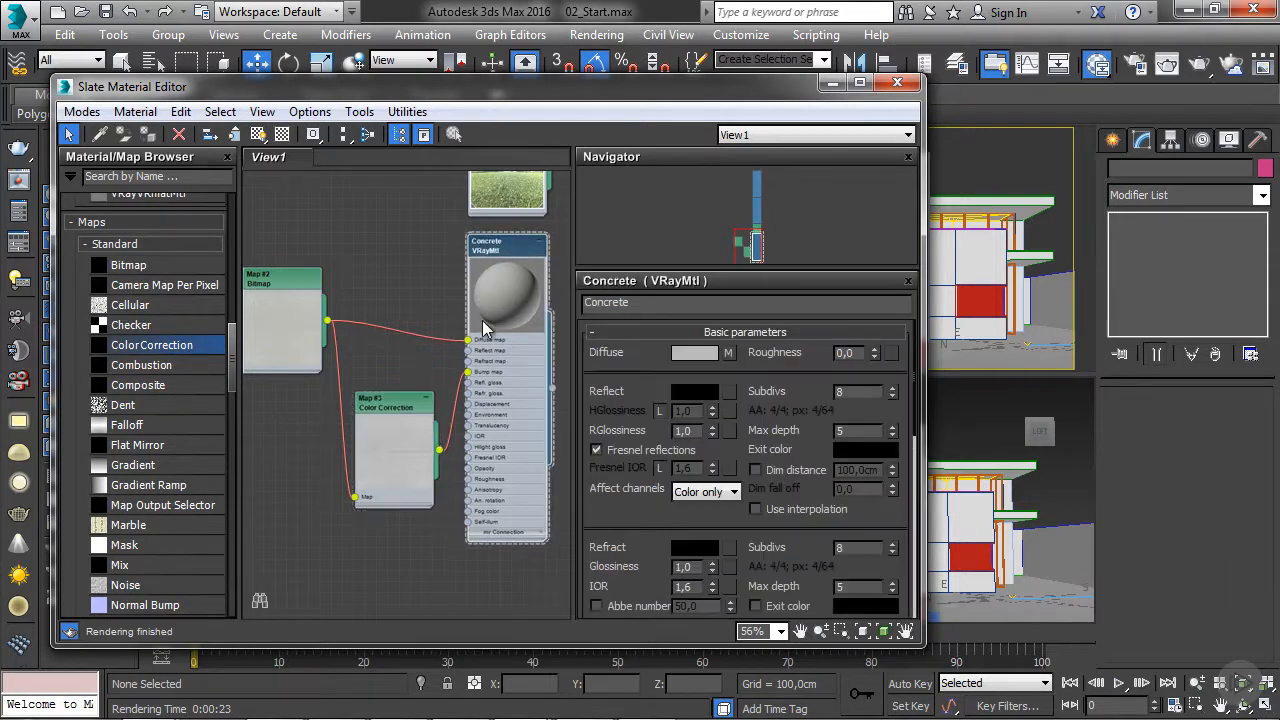
{"action": "left_click", "coordinate": [676, 391]}
{"action": "left_click_drag", "start_coordinate": [594, 164], "coordinate": [588, 181]}
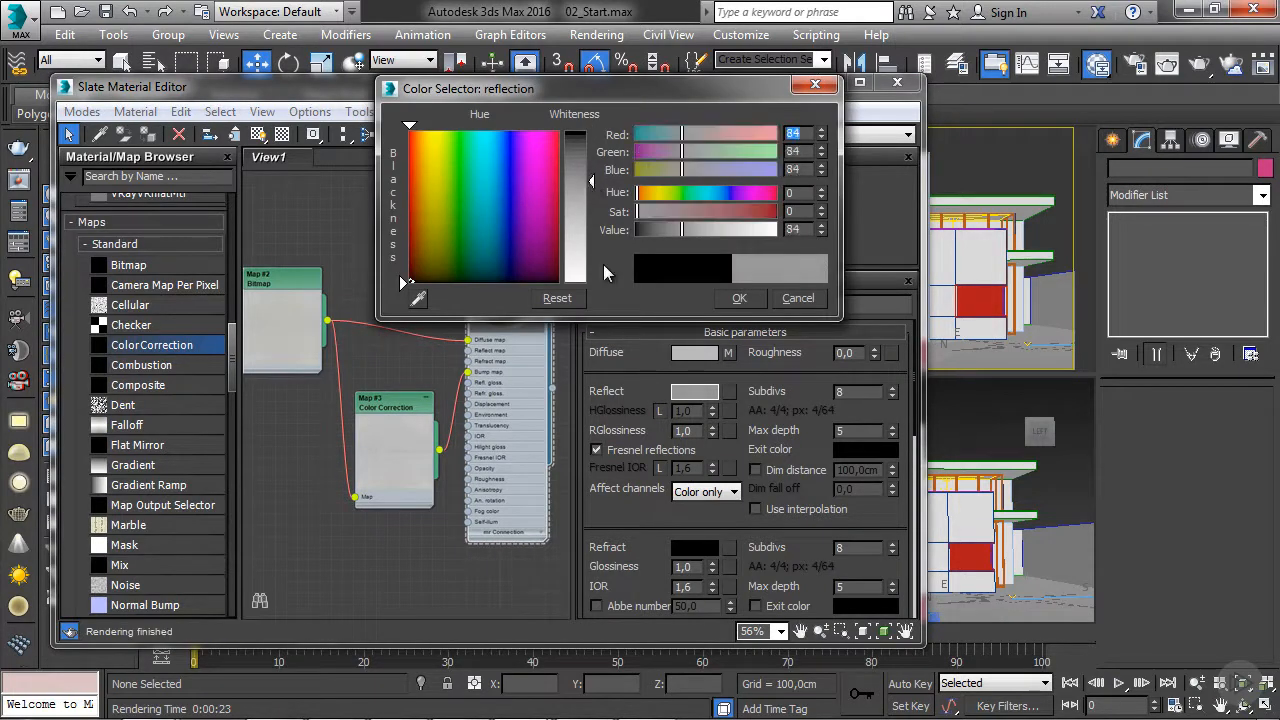
{"action": "left_click", "coordinate": [740, 298]}
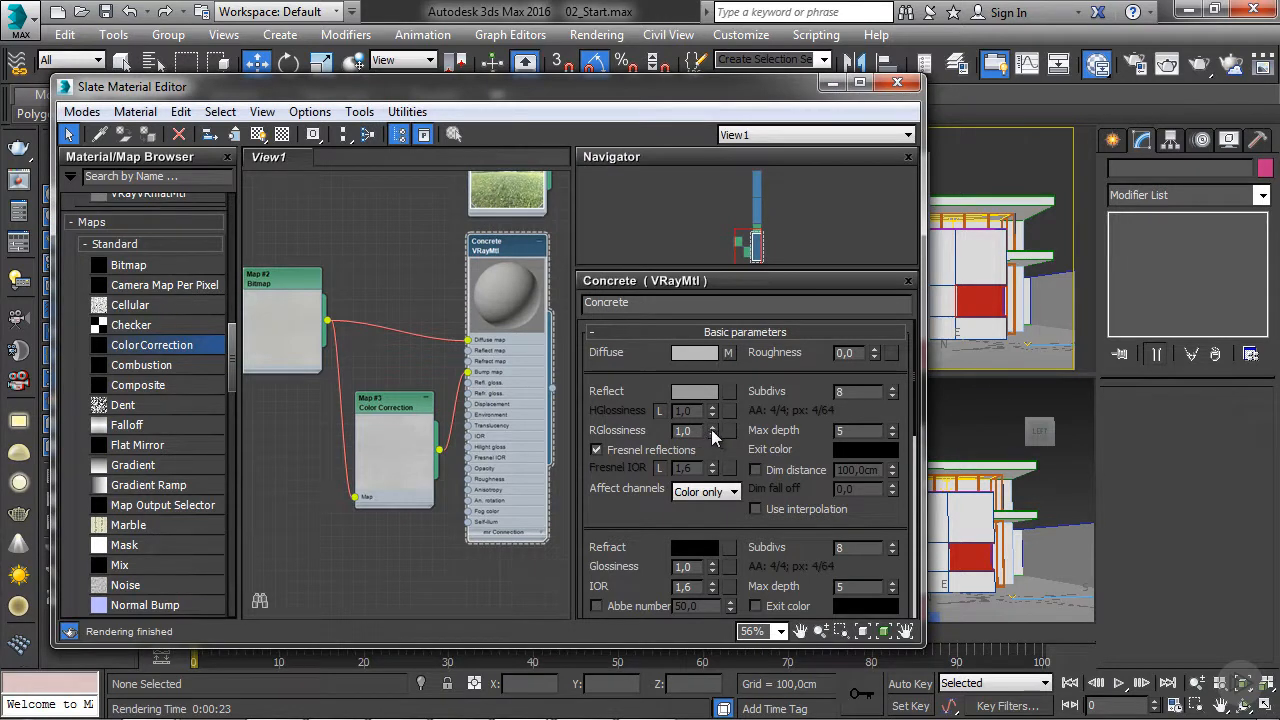
{"action": "left_click_drag", "start_coordinate": [711, 429], "coordinate": [710, 490]}
{"action": "type", "text": "0"}
{"action": "key", "text": "Return"}
Step: Set the Bump amount of the Concrete material to 80
{"action": "scroll", "coordinate": [652, 495], "scroll_direction": "down", "scroll_amount": 3}
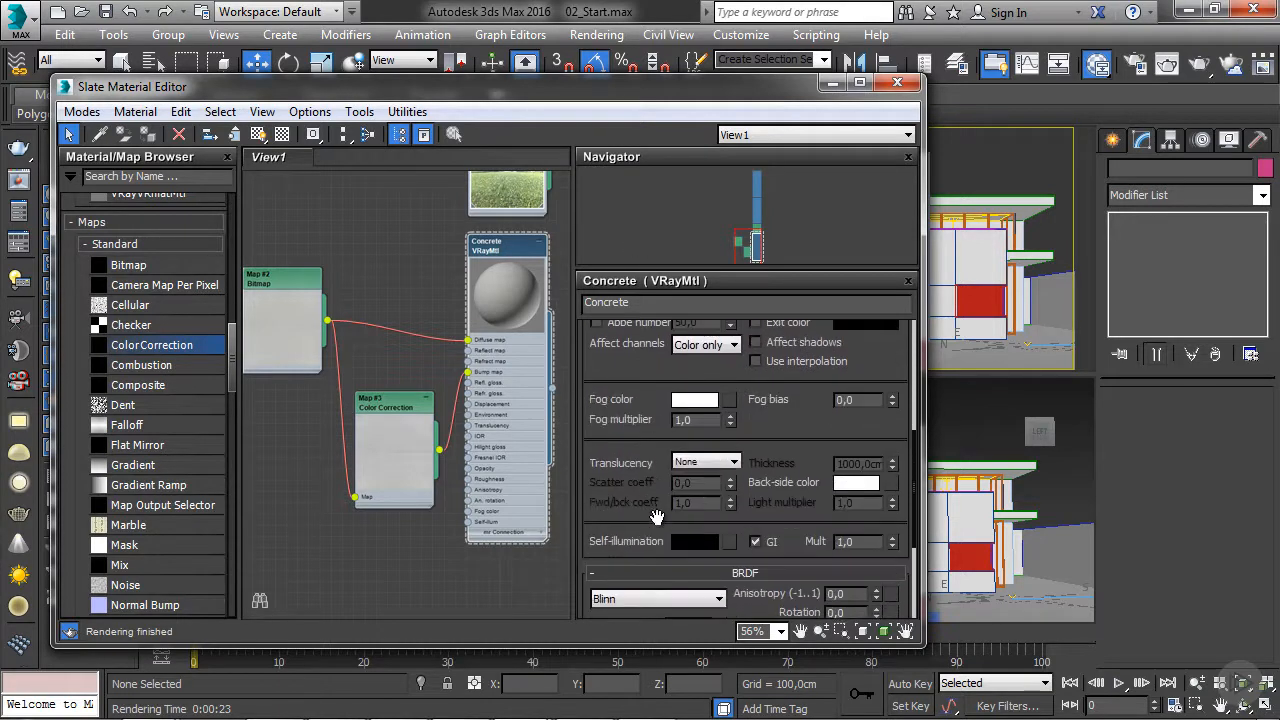
{"action": "scroll", "coordinate": [652, 484], "scroll_direction": "down", "scroll_amount": 4}
{"action": "left_click", "coordinate": [714, 558]}
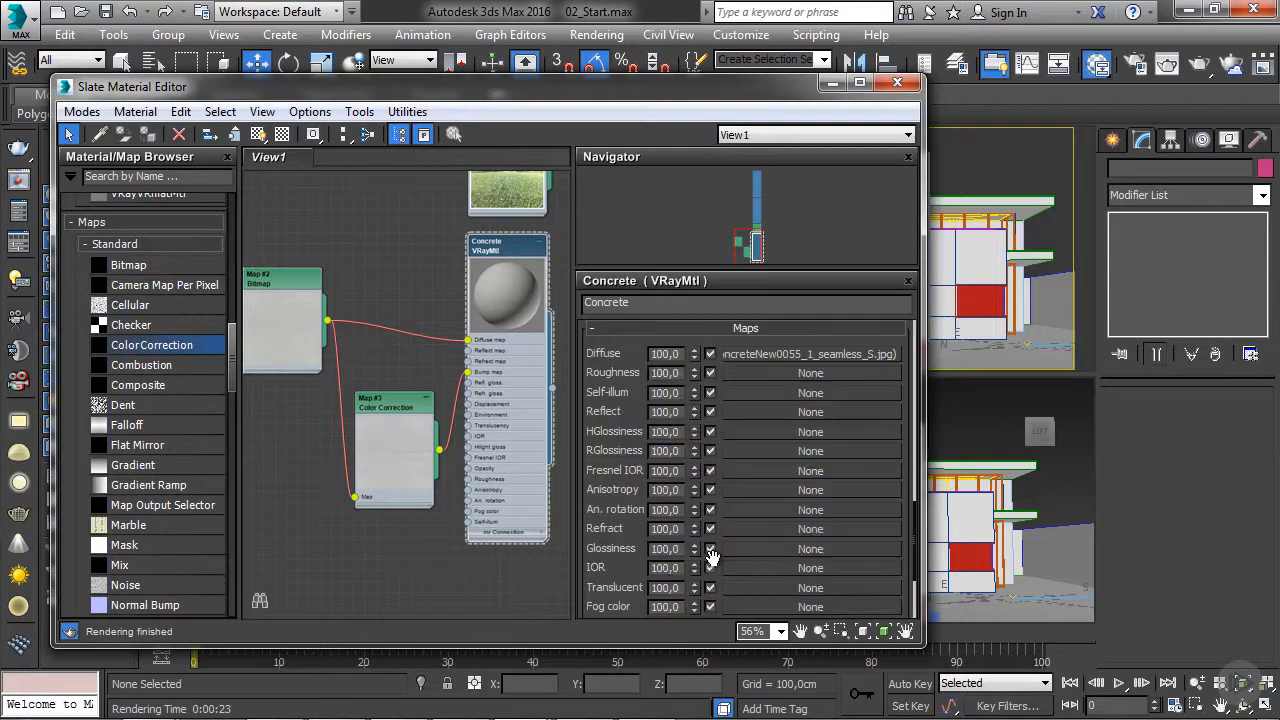
{"action": "scroll", "coordinate": [620, 430], "scroll_direction": "down", "scroll_amount": 3}
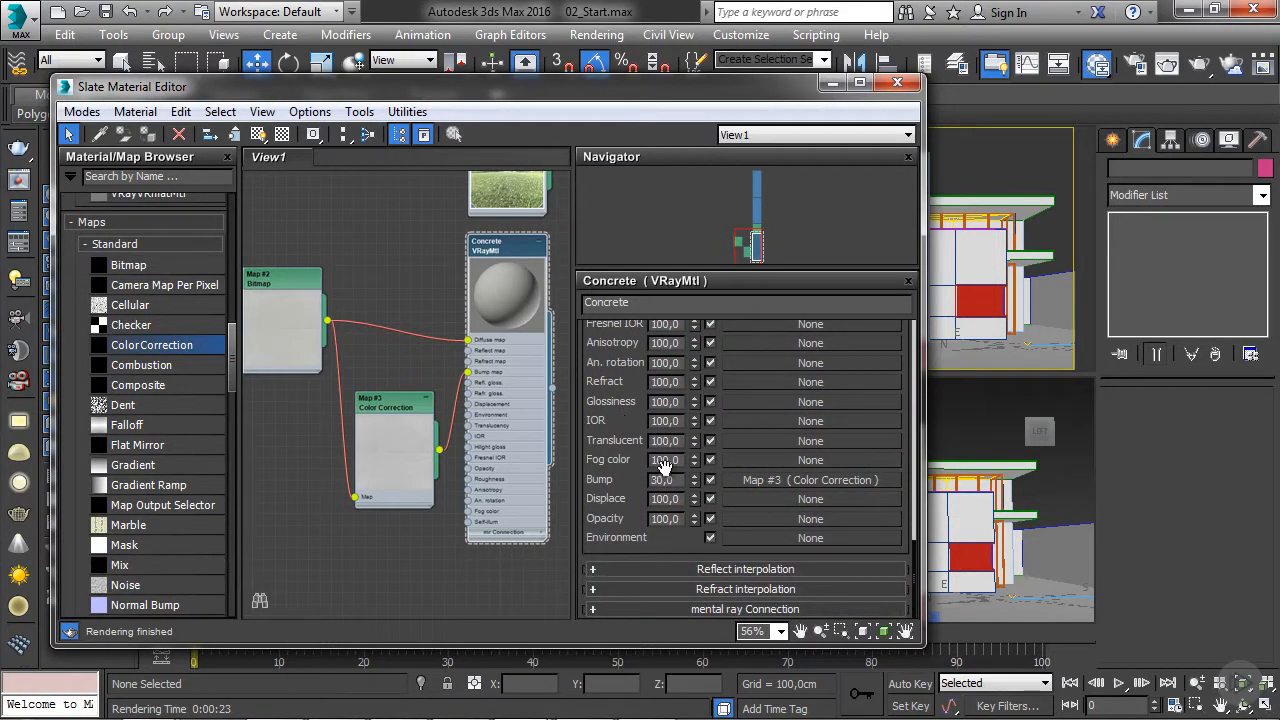
{"action": "left_click_drag", "start_coordinate": [658, 478], "coordinate": [642, 479]}
{"action": "key", "text": "Return"}
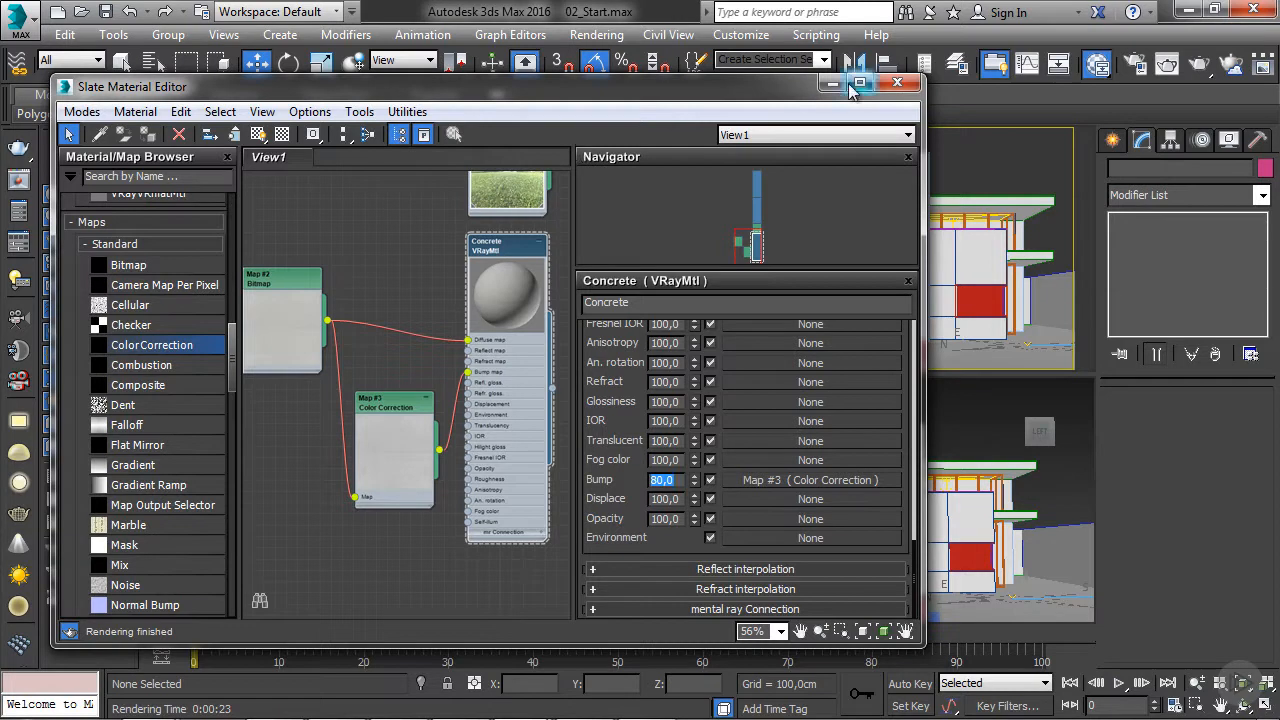
Step: Assign the Concrete material to the entrance frame, the main house walls, the surrounding boundary wall and the upper-floor balcony wall
{"action": "left_click", "coordinate": [508, 256]}
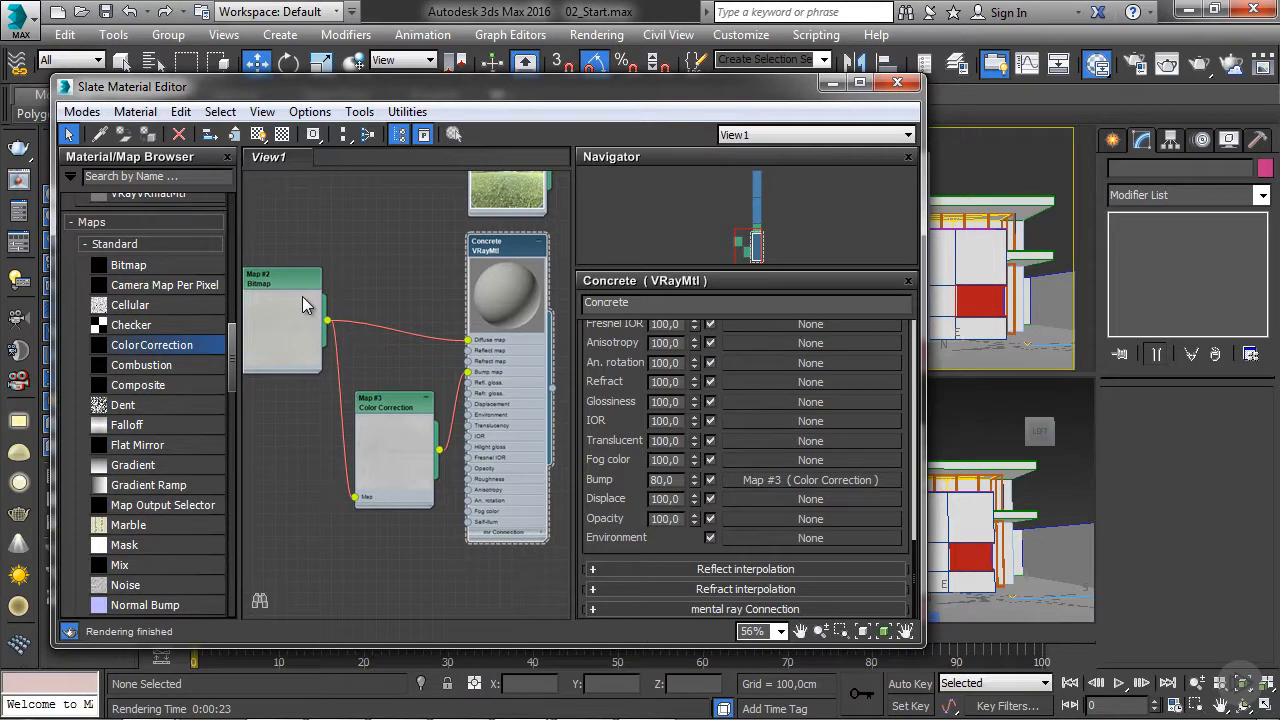
{"action": "left_click", "coordinate": [832, 84]}
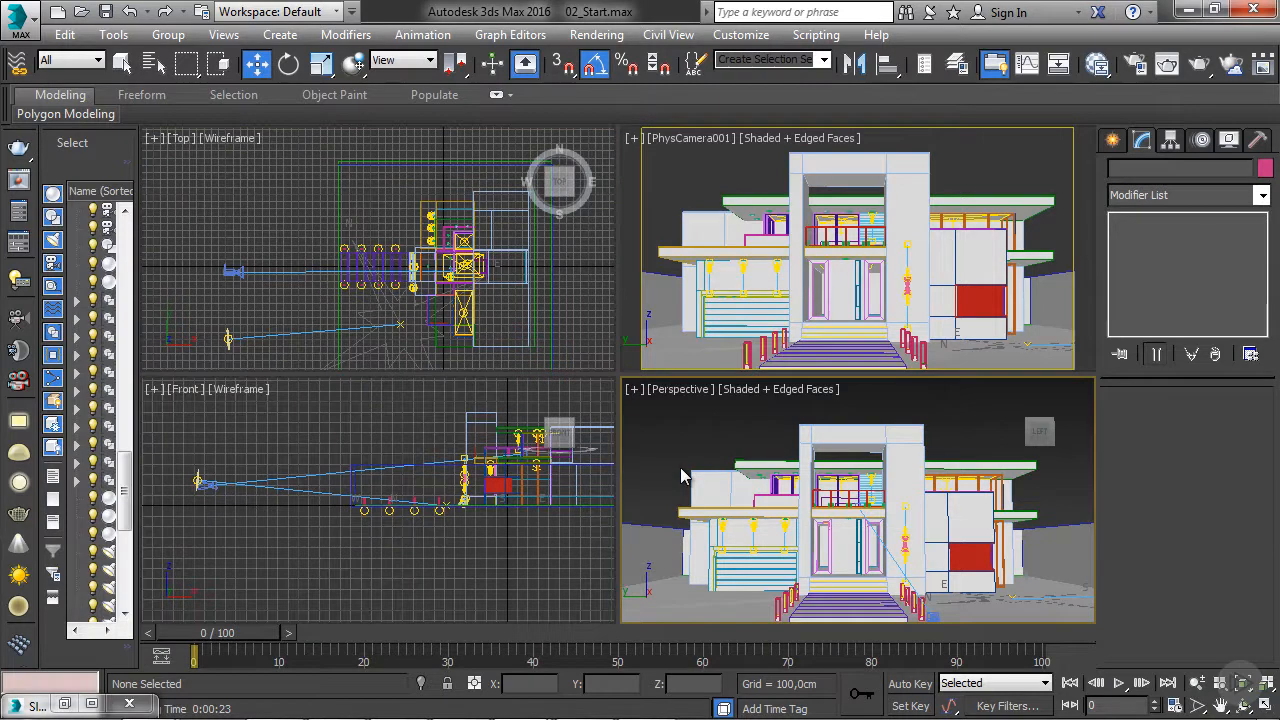
{"action": "key", "text": "alt+w"}
{"action": "left_click", "coordinate": [509, 362]}
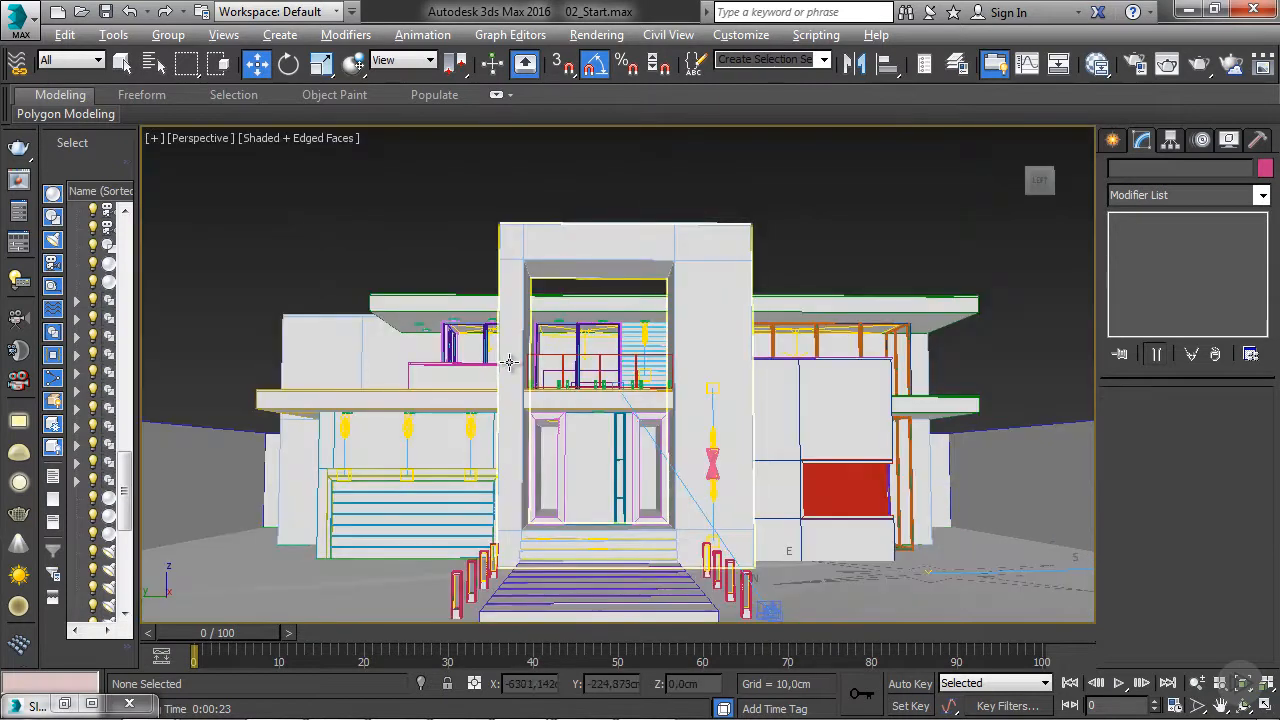
{"action": "left_click", "coordinate": [372, 363], "text": "ctrl"}
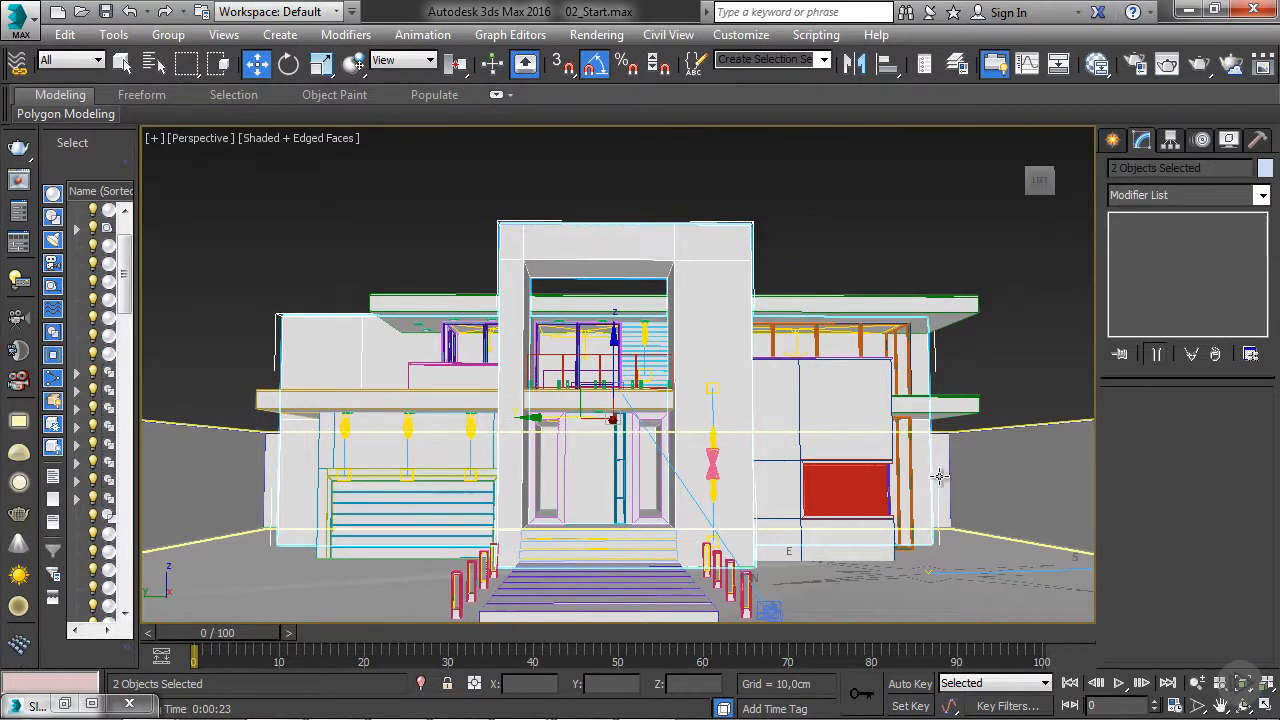
{"action": "left_click", "coordinate": [194, 502], "text": "ctrl"}
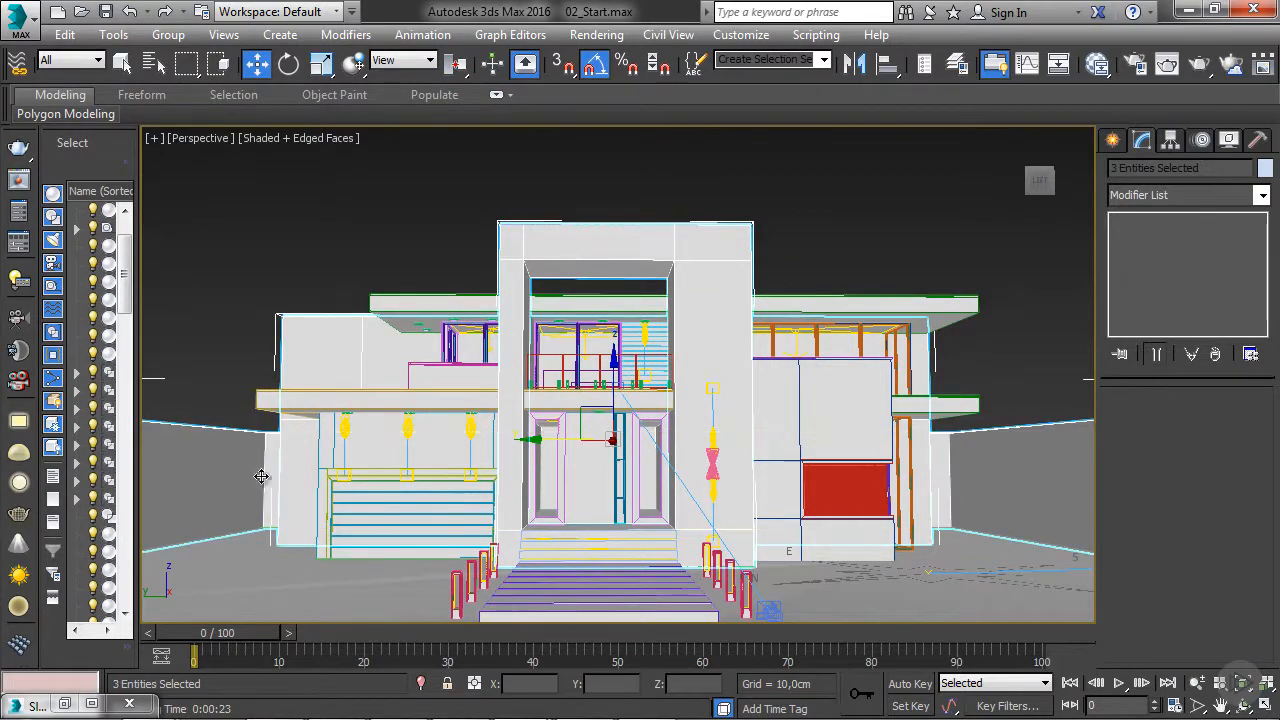
{"action": "left_click", "coordinate": [468, 374], "text": "ctrl"}
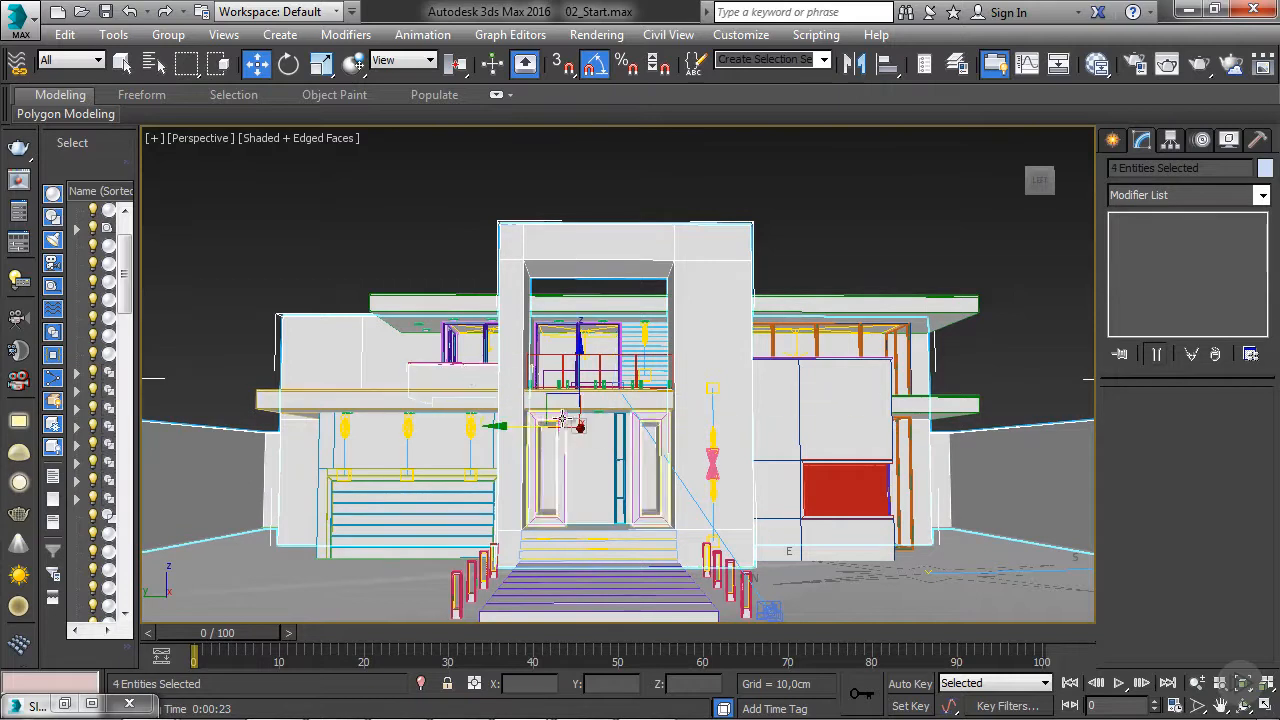
{"action": "left_click", "coordinate": [1097, 63]}
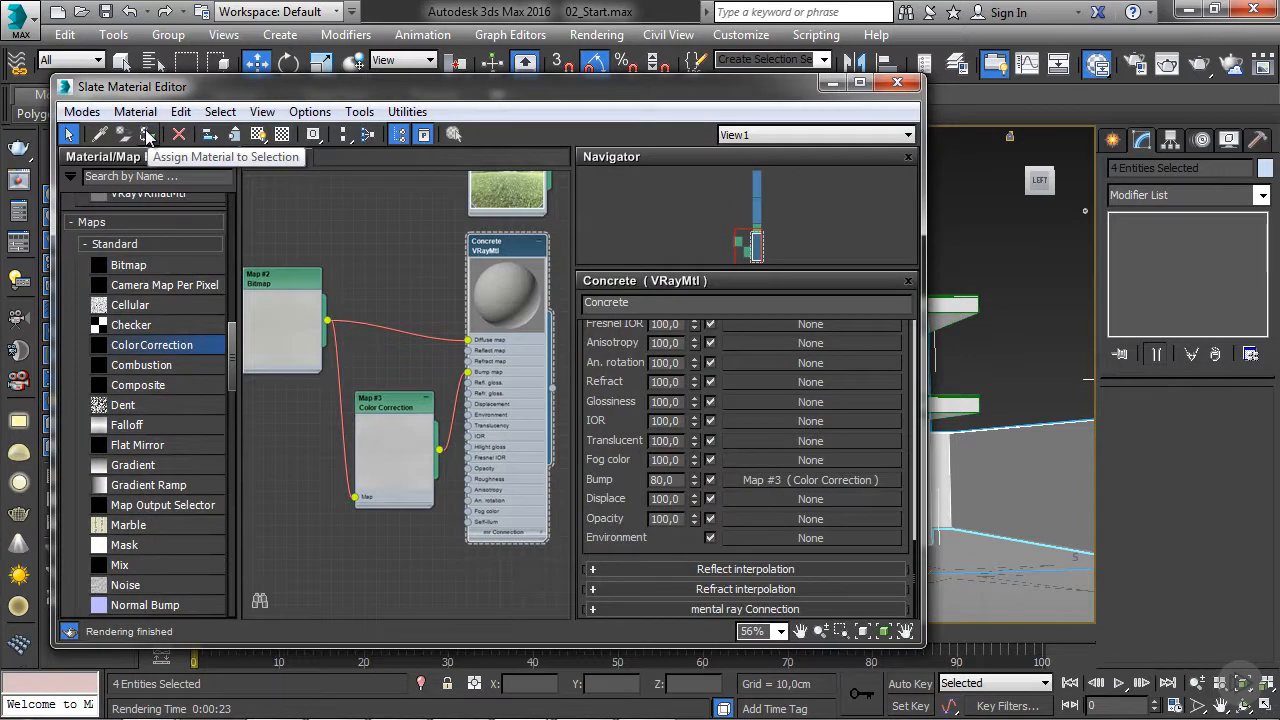
{"action": "left_click", "coordinate": [147, 135]}
{"action": "left_click", "coordinate": [832, 83]}
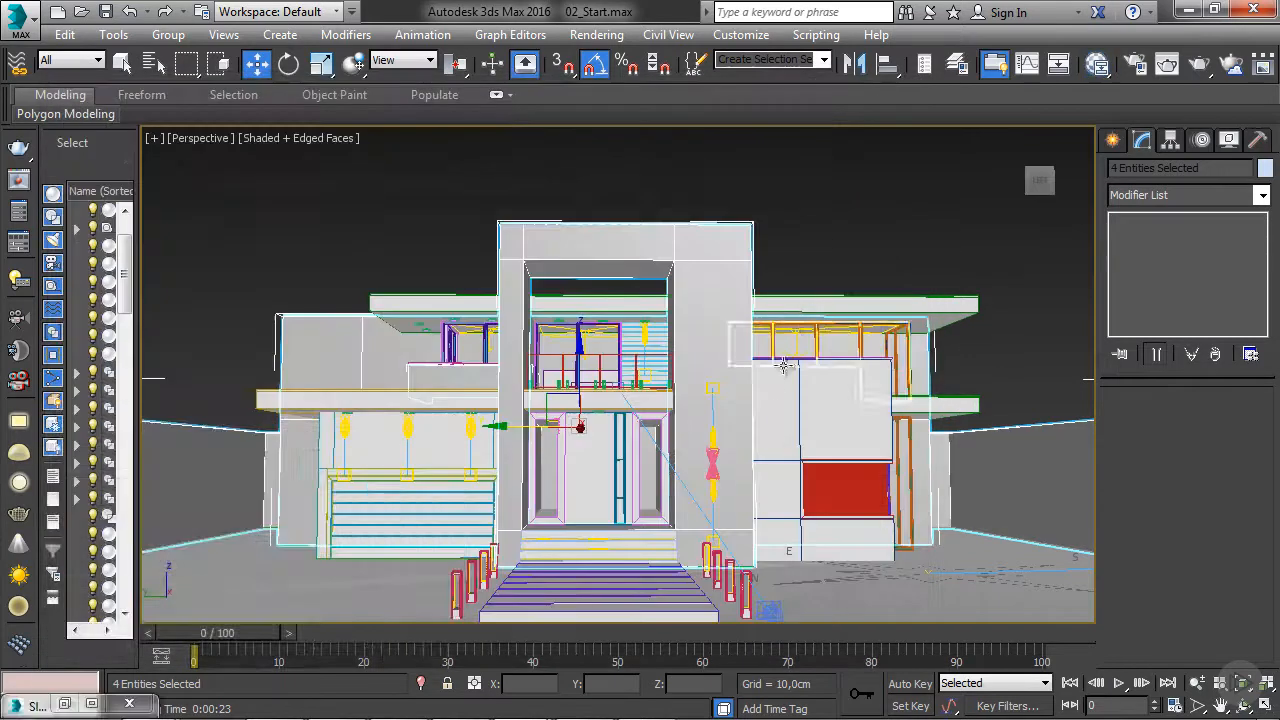
Step: Render a close-up of the facade around the column's wall lamp and examine the concrete bump in the lit area
{"action": "scroll", "coordinate": [766, 380], "scroll_direction": "up", "scroll_amount": 3}
{"action": "scroll", "coordinate": [717, 403], "scroll_direction": "up", "scroll_amount": 3}
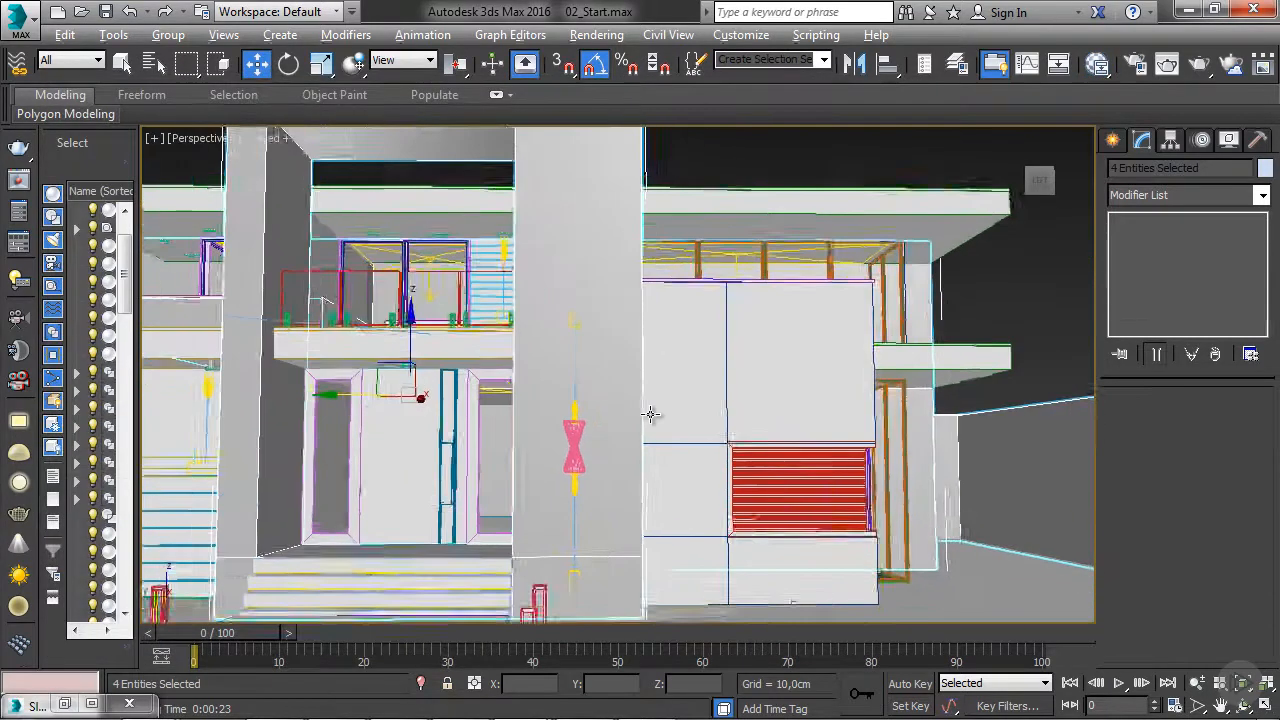
{"action": "scroll", "coordinate": [650, 405], "scroll_direction": "up", "scroll_amount": 2}
{"action": "scroll", "coordinate": [640, 355], "scroll_direction": "up", "scroll_amount": 2}
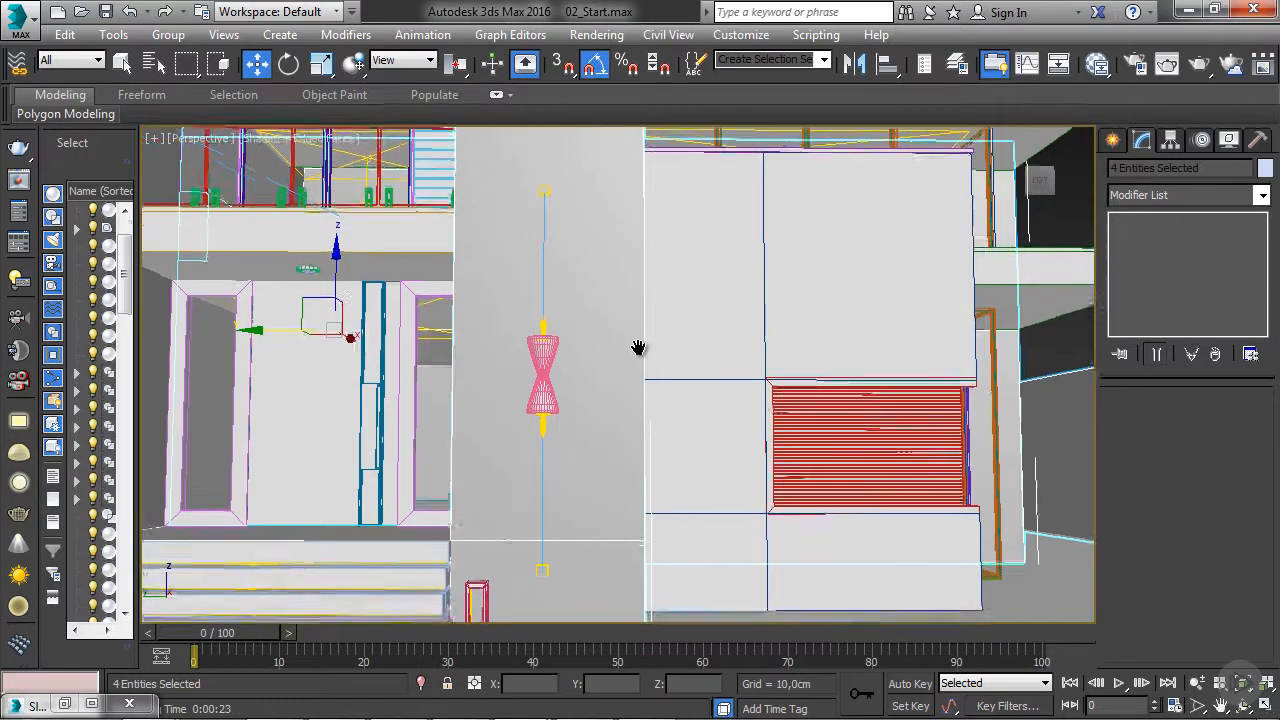
{"action": "left_click", "coordinate": [1203, 66]}
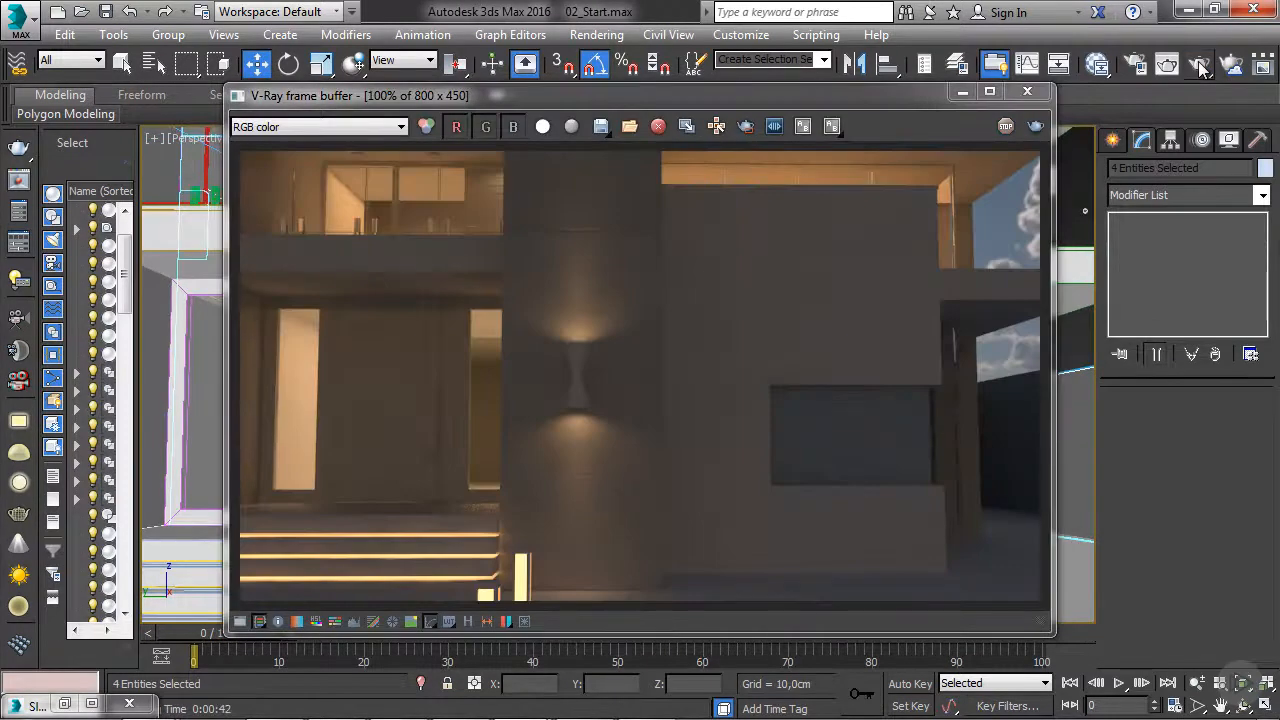
{"action": "scroll", "coordinate": [580, 240], "scroll_direction": "up", "scroll_amount": 1}
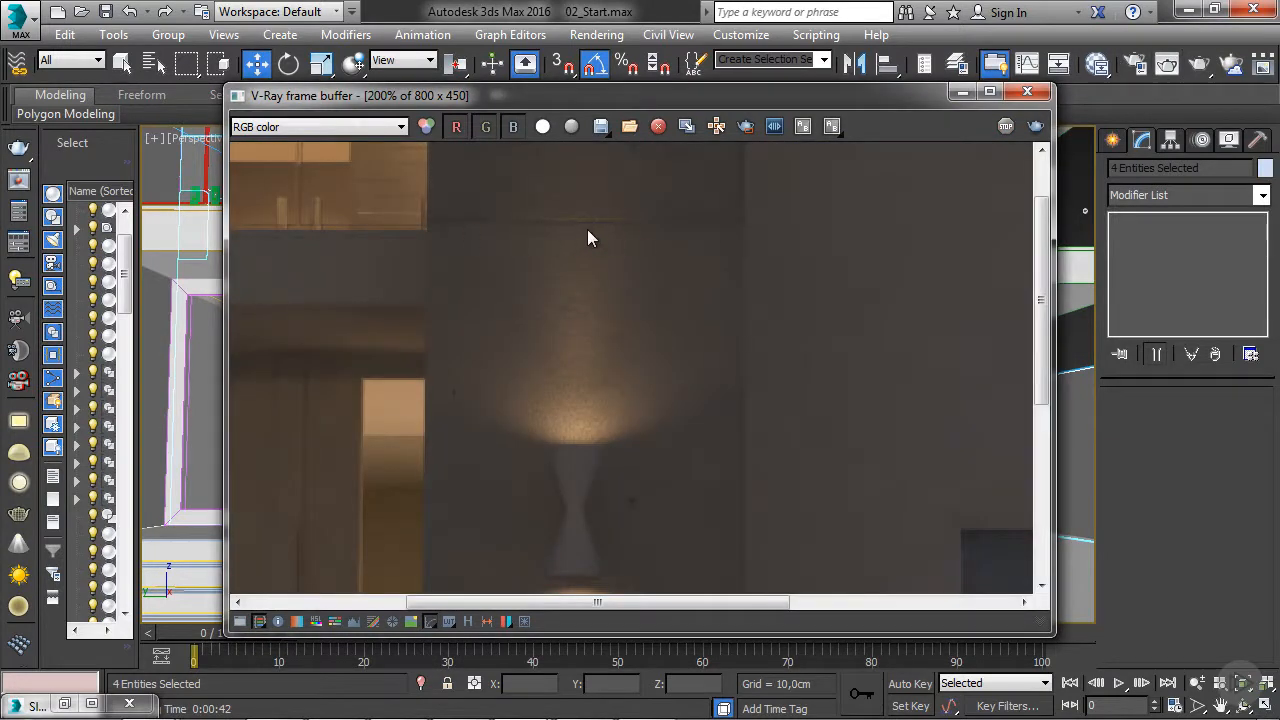
{"action": "scroll", "coordinate": [600, 282], "scroll_direction": "down", "scroll_amount": 2}
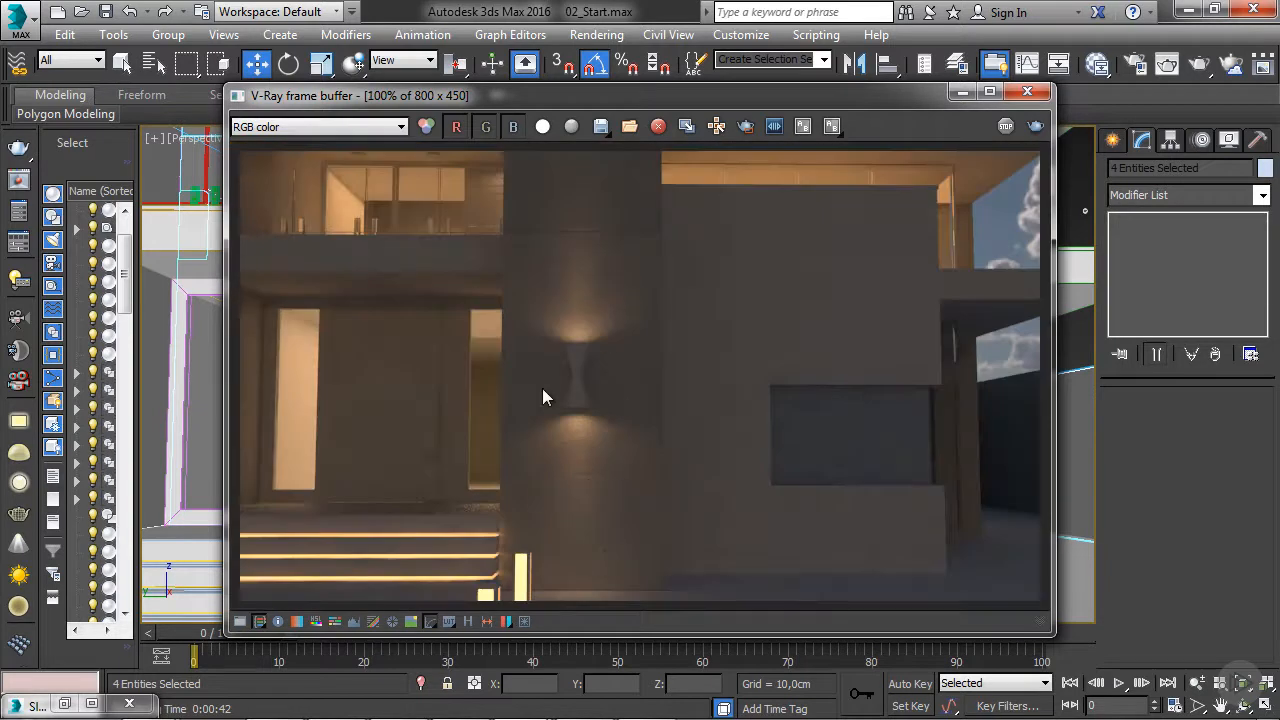
{"action": "scroll", "coordinate": [619, 397], "scroll_direction": "down", "scroll_amount": 1}
{"action": "scroll", "coordinate": [619, 397], "scroll_direction": "up", "scroll_amount": 1}
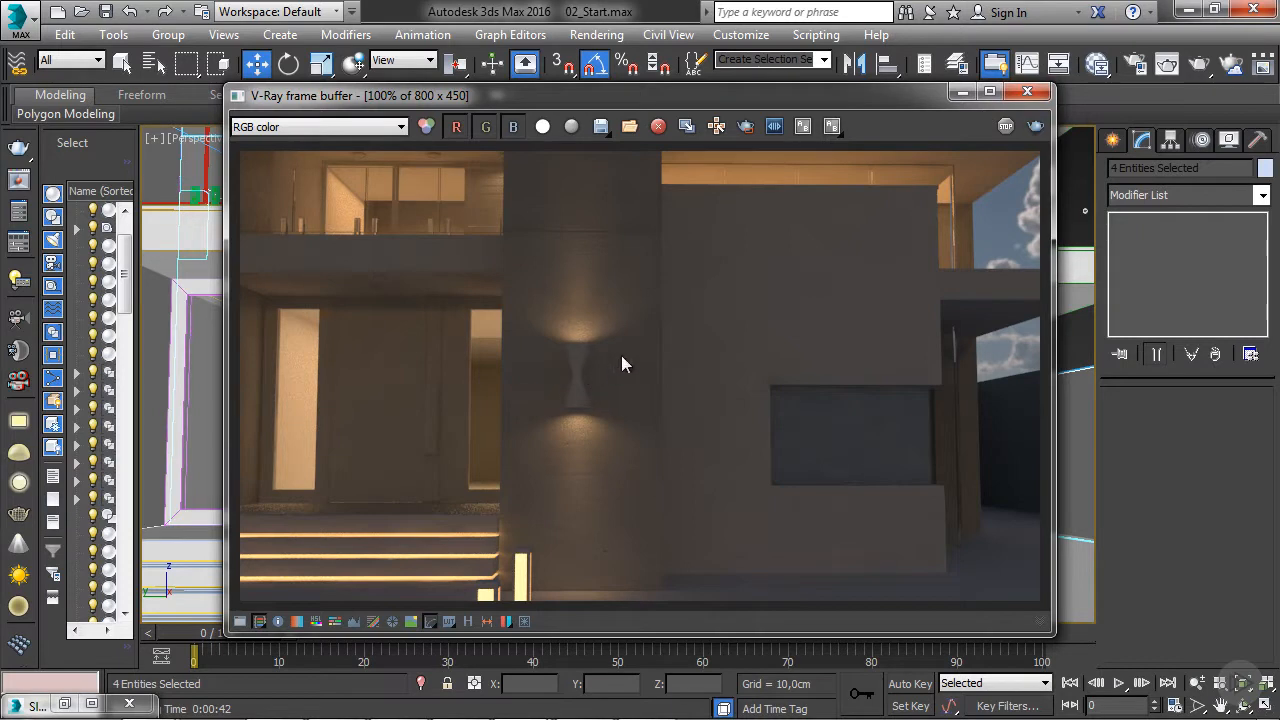
Step: Create a new VRayMtl below the Concrete material and name it Black Metal
{"action": "left_click", "coordinate": [1027, 91]}
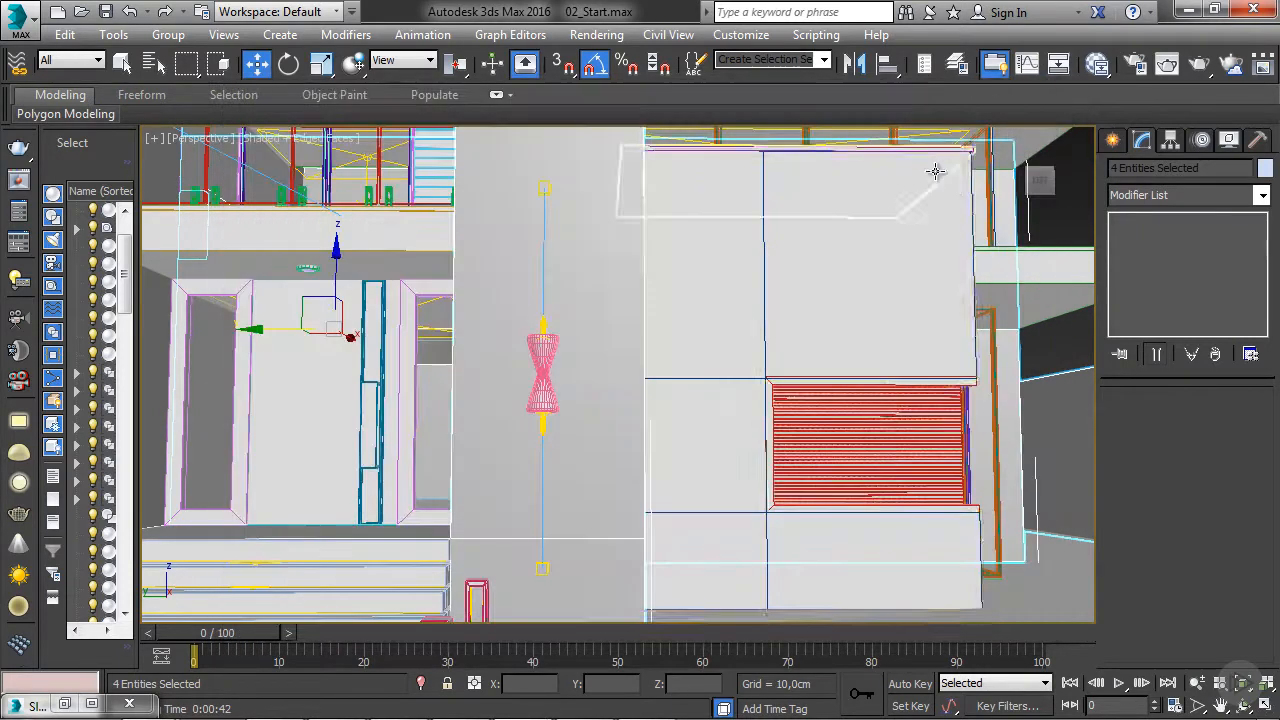
{"action": "left_click", "coordinate": [1097, 64]}
{"action": "middle_click_drag", "start_coordinate": [470, 455], "coordinate": [442, 371]}
{"action": "left_click_drag", "start_coordinate": [230, 328], "coordinate": [232, 236]}
{"action": "left_click", "coordinate": [165, 543]}
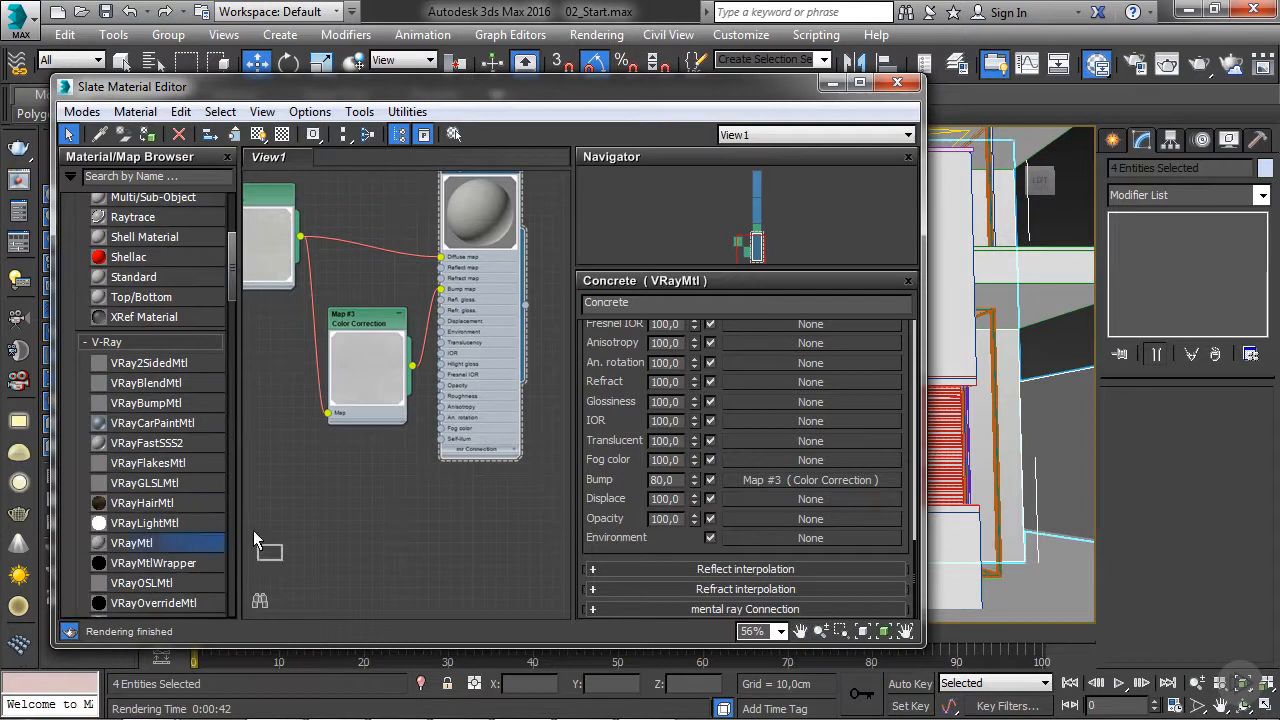
{"action": "mouse_move", "coordinate": [469, 490]}
{"action": "left_mouse_down"}
{"action": "mouse_move", "coordinate": [437, 492]}
{"action": "mouse_move", "coordinate": [482, 497]}
{"action": "left_mouse_up"}
{"action": "double_click", "coordinate": [470, 487]}
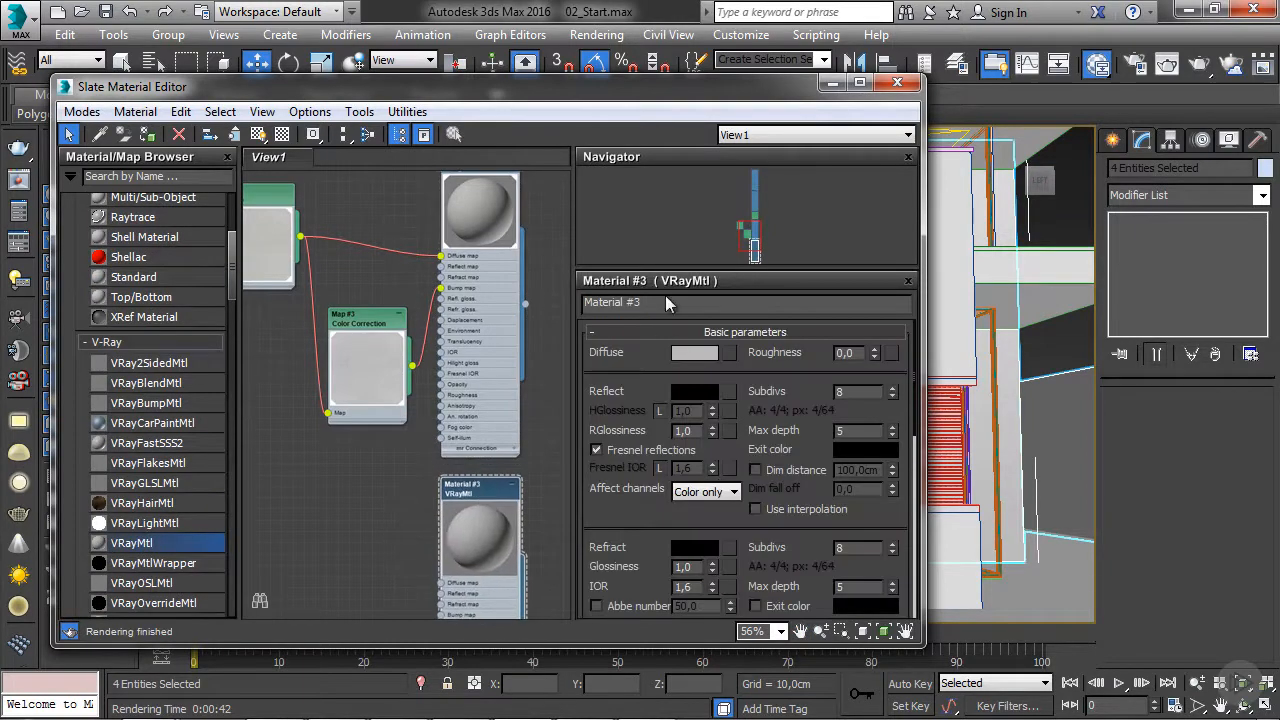
{"action": "left_click_drag", "start_coordinate": [668, 302], "coordinate": [444, 310]}
{"action": "type", "text": "Black Metal"}
{"action": "key", "text": "Return"}
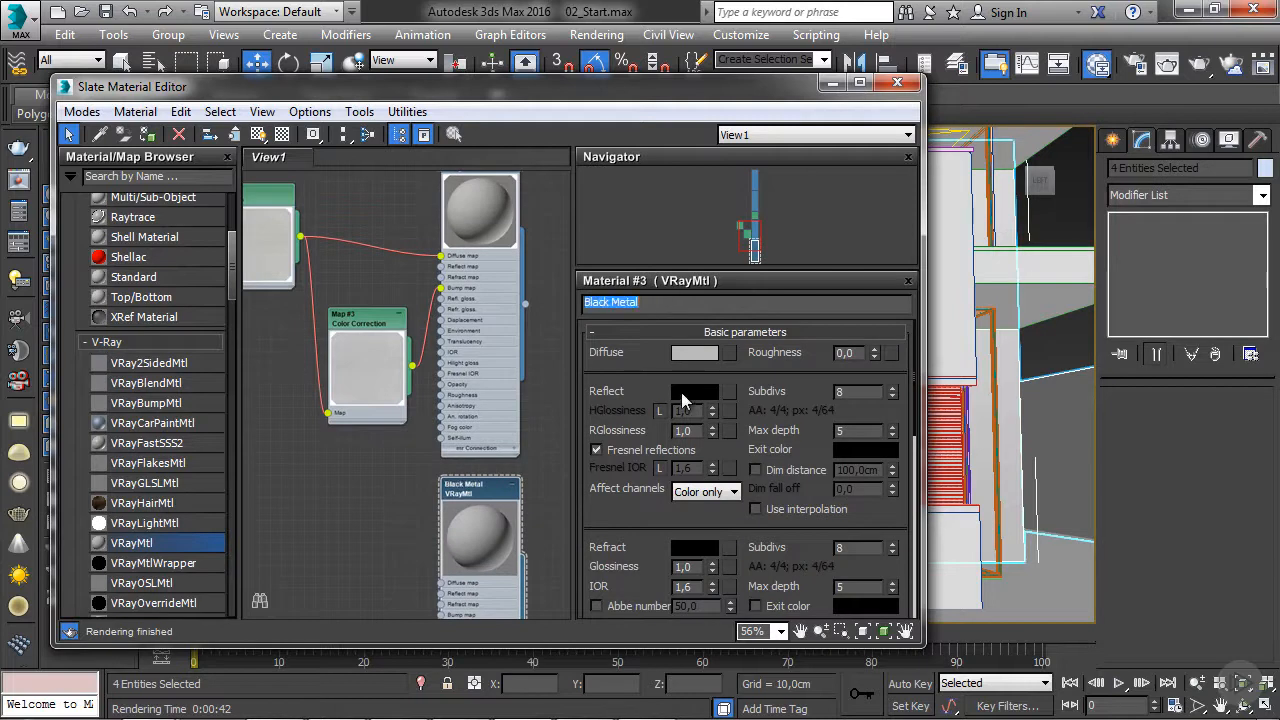
Step: Set the reflection color of the Black Metal material to a light grey with value 159
{"action": "left_click", "coordinate": [694, 391]}
{"action": "left_click_drag", "start_coordinate": [587, 210], "coordinate": [588, 226]}
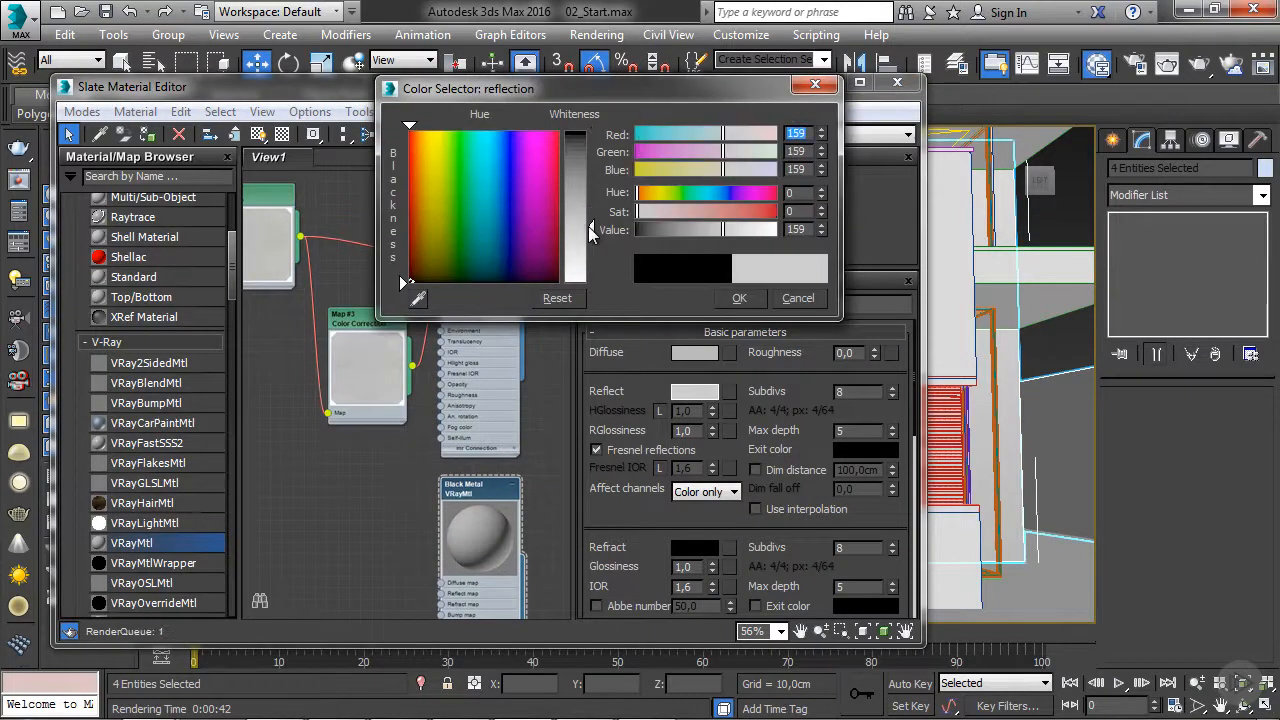
{"action": "left_click", "coordinate": [730, 300]}
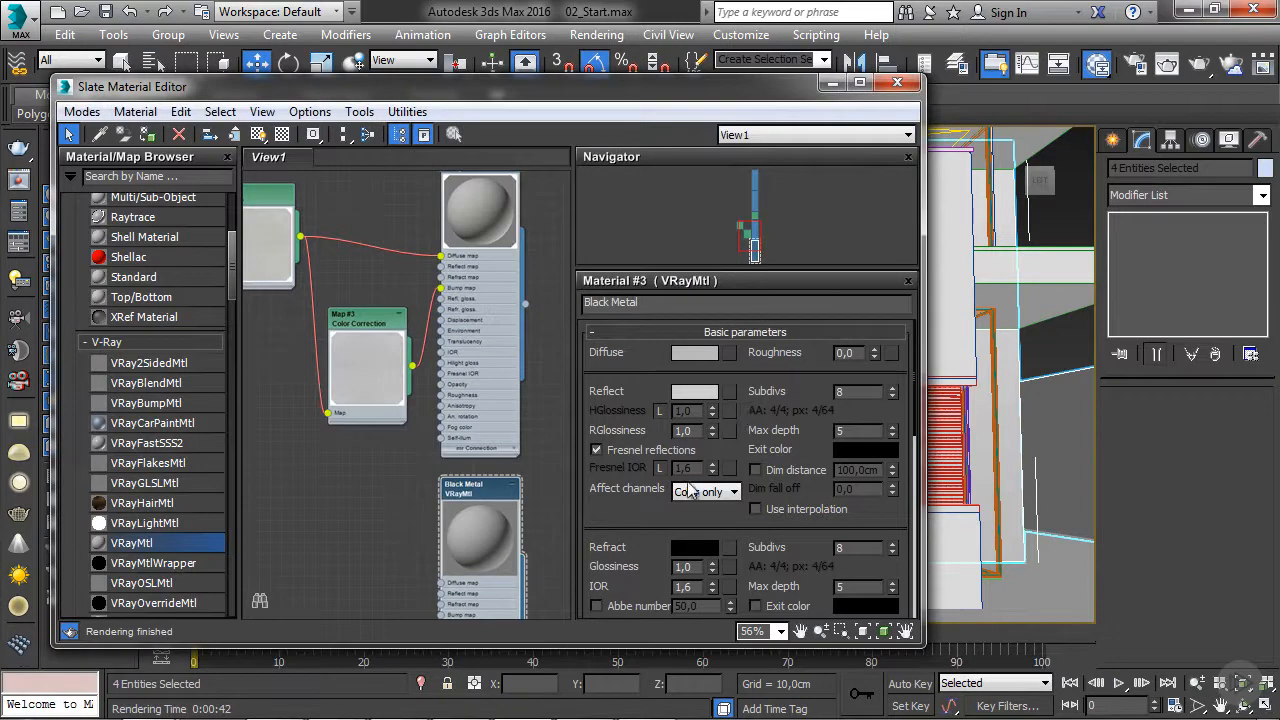
Step: Set the Black Metal material's diffuse color to near black with value 3 and its RGlossiness to 0,85
{"action": "left_click", "coordinate": [688, 354]}
{"action": "left_click_drag", "start_coordinate": [588, 164], "coordinate": [591, 136]}
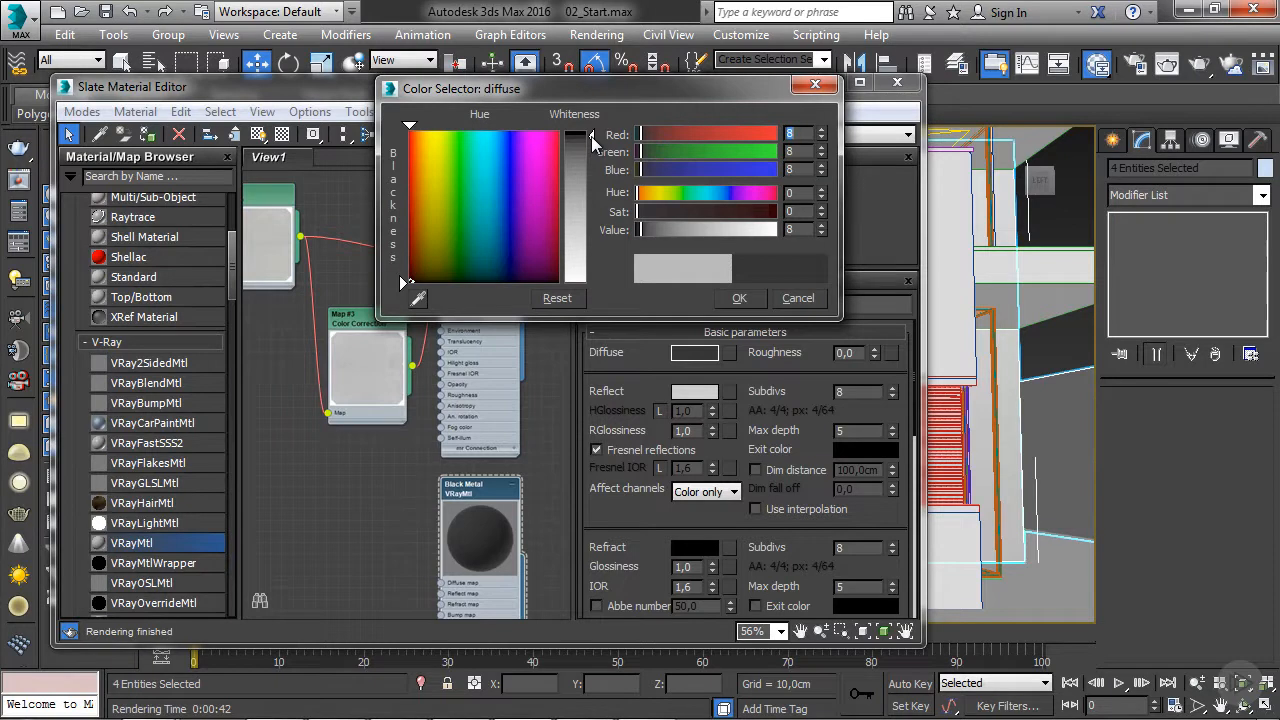
{"action": "left_click_drag", "start_coordinate": [591, 136], "coordinate": [596, 134]}
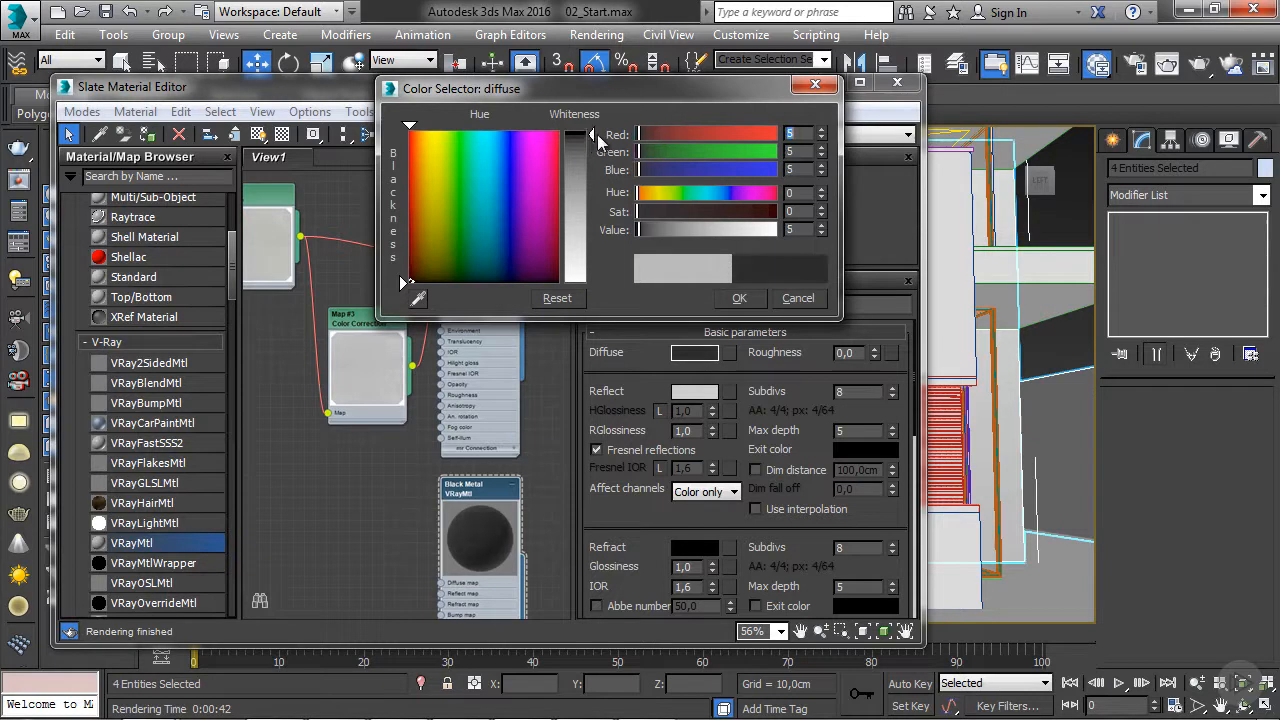
{"action": "left_click_drag", "start_coordinate": [597, 134], "coordinate": [599, 133]}
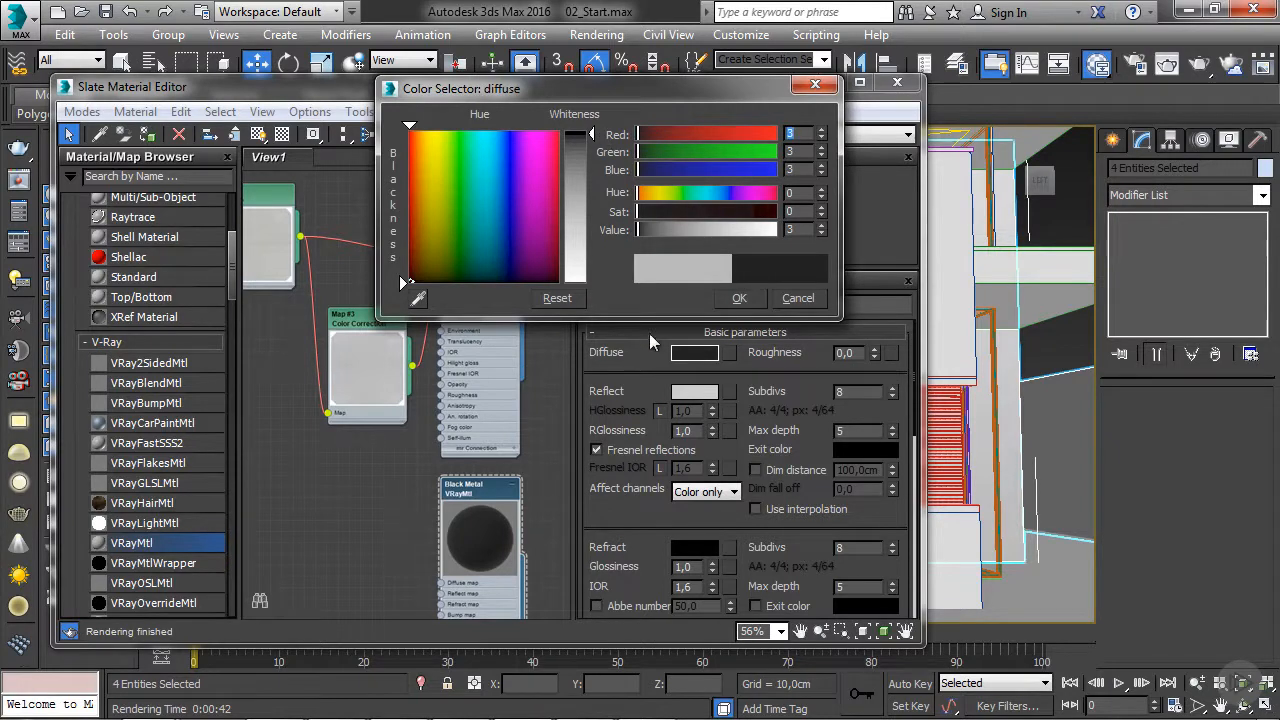
{"action": "left_click", "coordinate": [737, 300]}
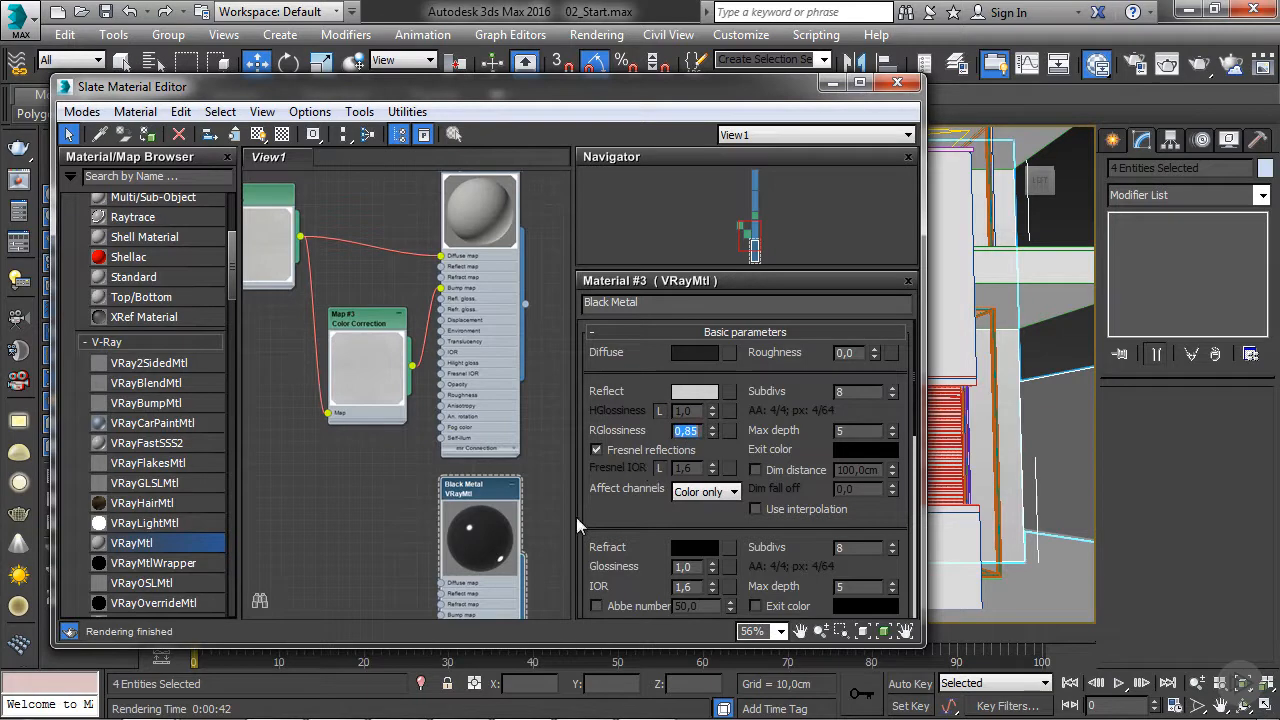
Step: Assign the Black Metal material to all eight glass railing supports along the front balcony
{"action": "left_click_drag", "start_coordinate": [684, 93], "coordinate": [736, 373]}
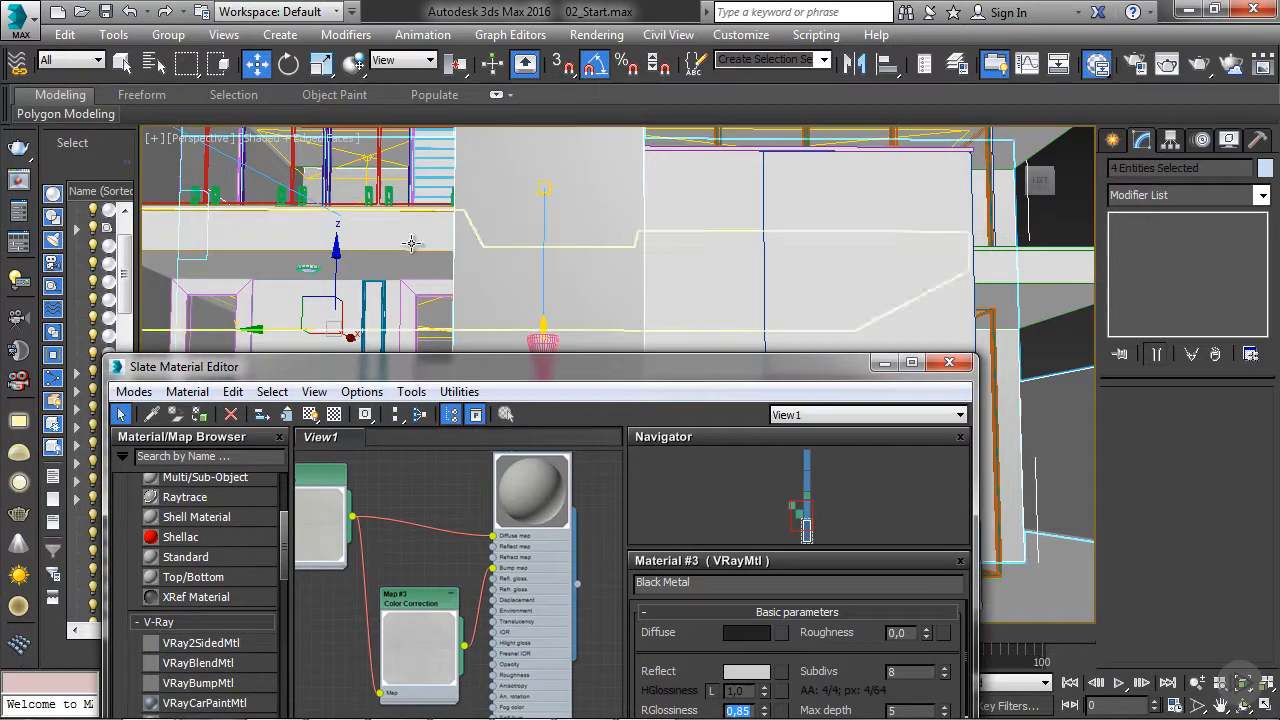
{"action": "left_click", "coordinate": [411, 243]}
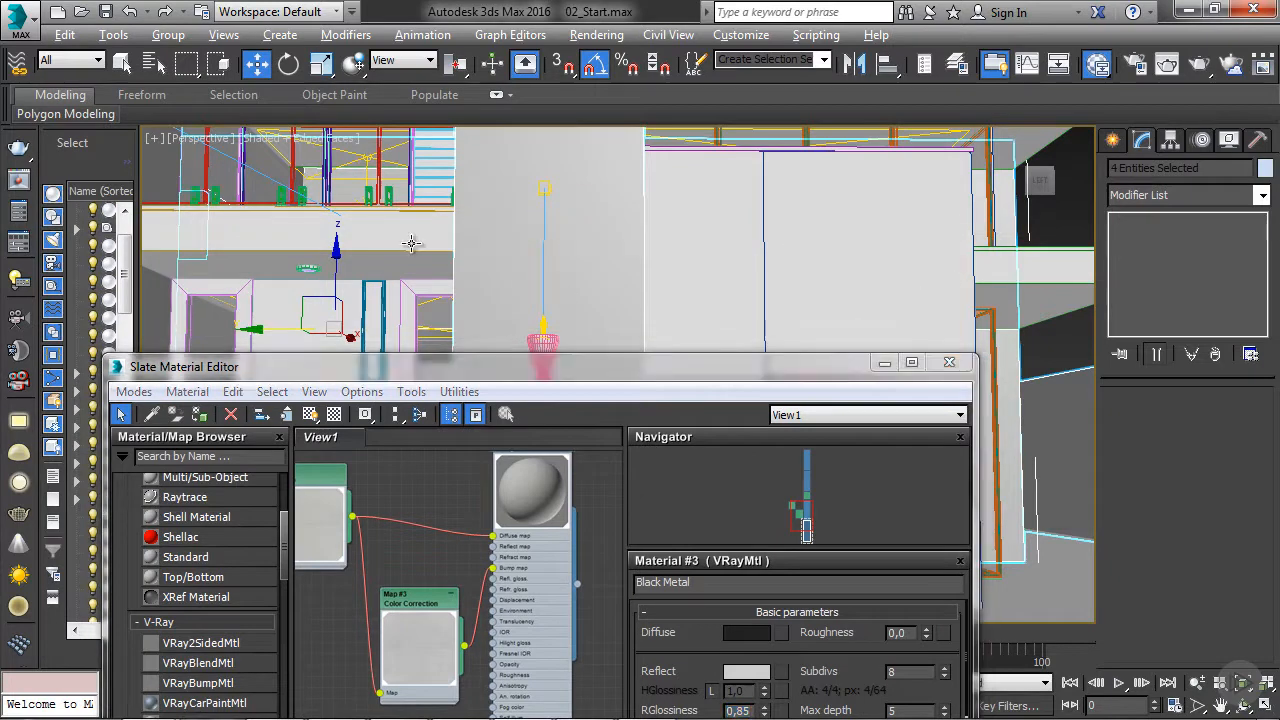
{"action": "left_click", "coordinate": [884, 362]}
{"action": "scroll", "coordinate": [298, 273], "scroll_direction": "up", "scroll_amount": 1}
{"action": "key", "text": "z"}
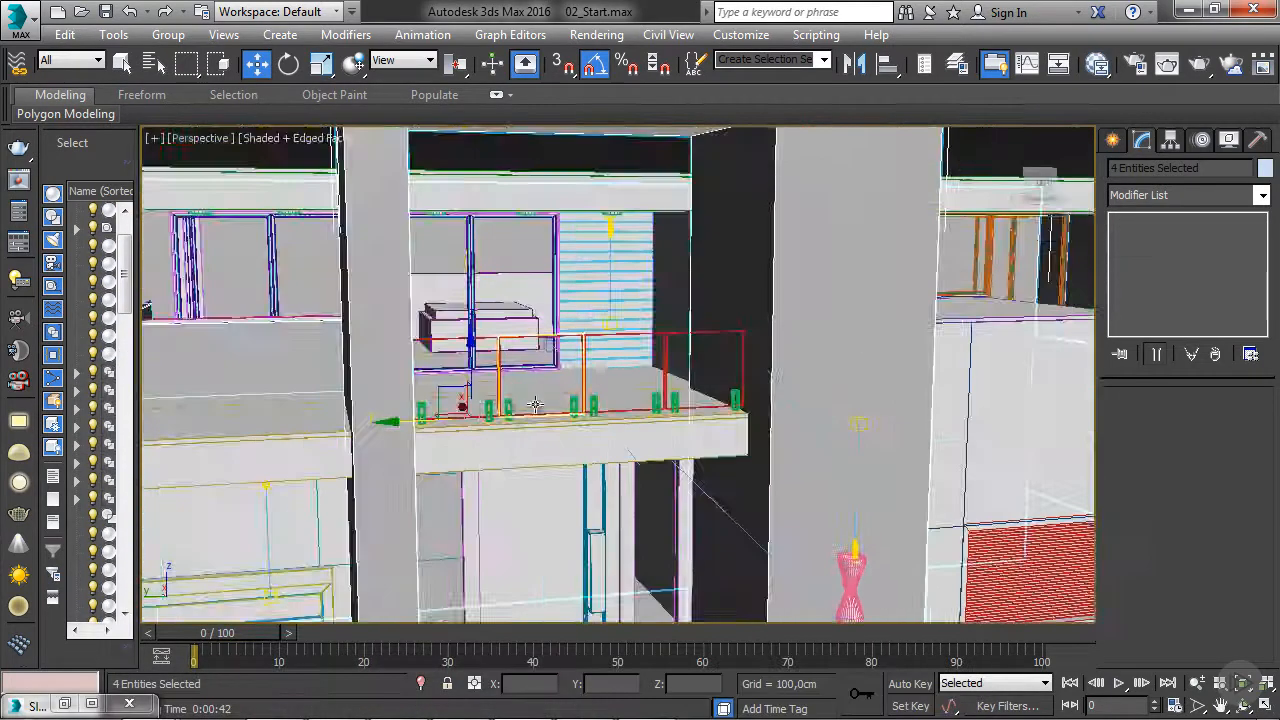
{"action": "left_click", "coordinate": [452, 427]}
{"action": "key", "text": "z"}
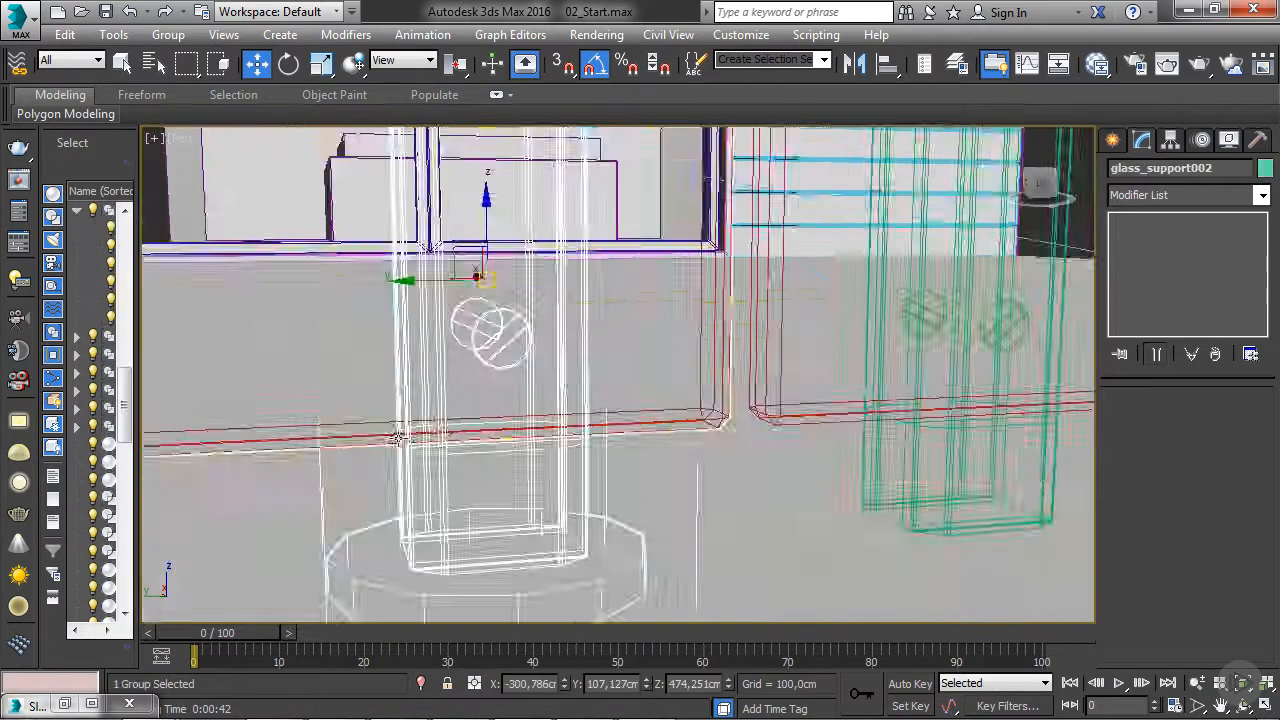
{"action": "scroll", "coordinate": [326, 424], "scroll_direction": "down", "scroll_amount": 4}
{"action": "middle_click_drag", "start_coordinate": [326, 425], "coordinate": [384, 432]}
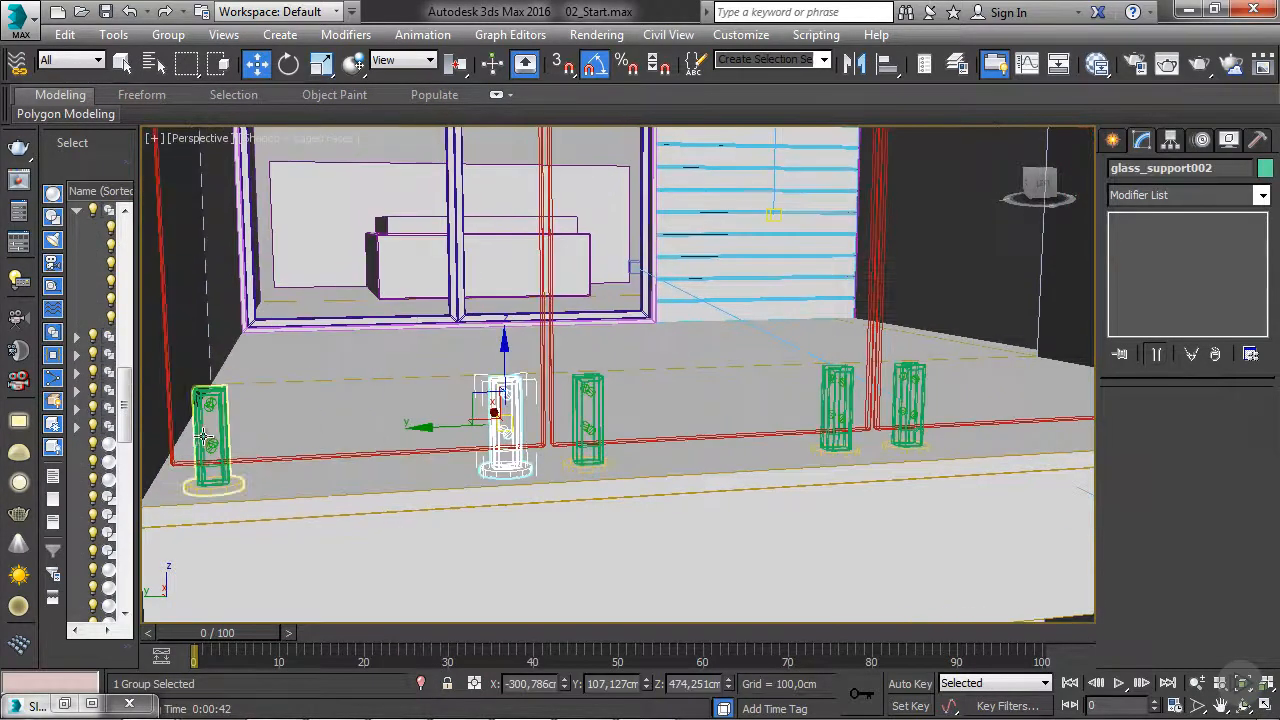
{"action": "left_click", "coordinate": [208, 437], "text": "ctrl"}
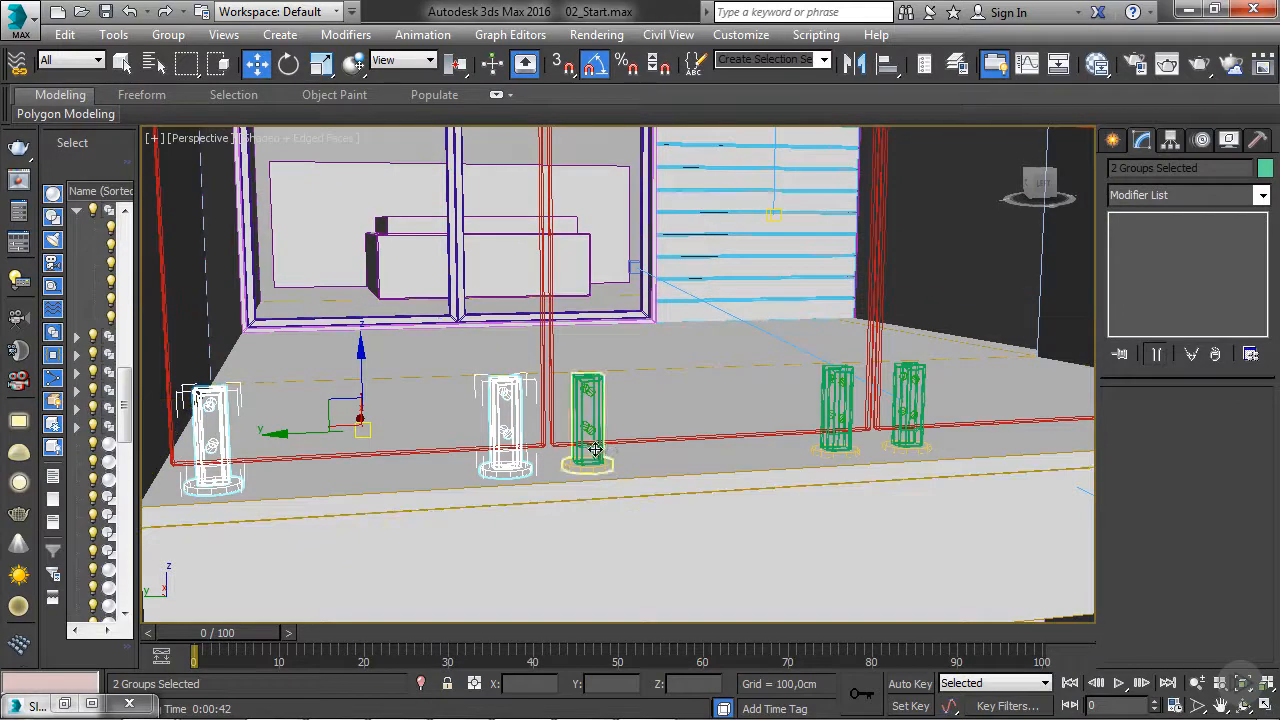
{"action": "left_click", "coordinate": [588, 418], "text": "ctrl"}
{"action": "left_click", "coordinate": [838, 410], "text": "ctrl"}
{"action": "left_click", "coordinate": [908, 412], "text": "ctrl"}
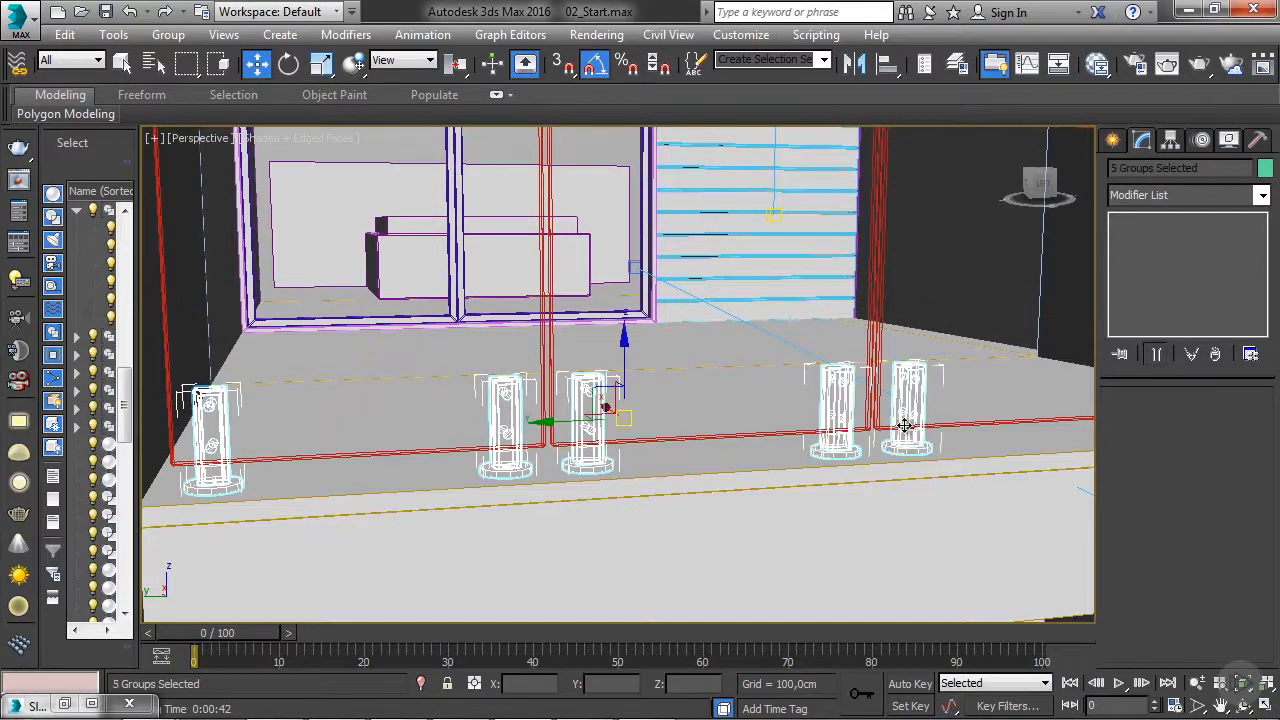
{"action": "middle_click_drag", "start_coordinate": [946, 408], "coordinate": [523, 430]}
{"action": "left_click", "coordinate": [525, 428], "text": "ctrl"}
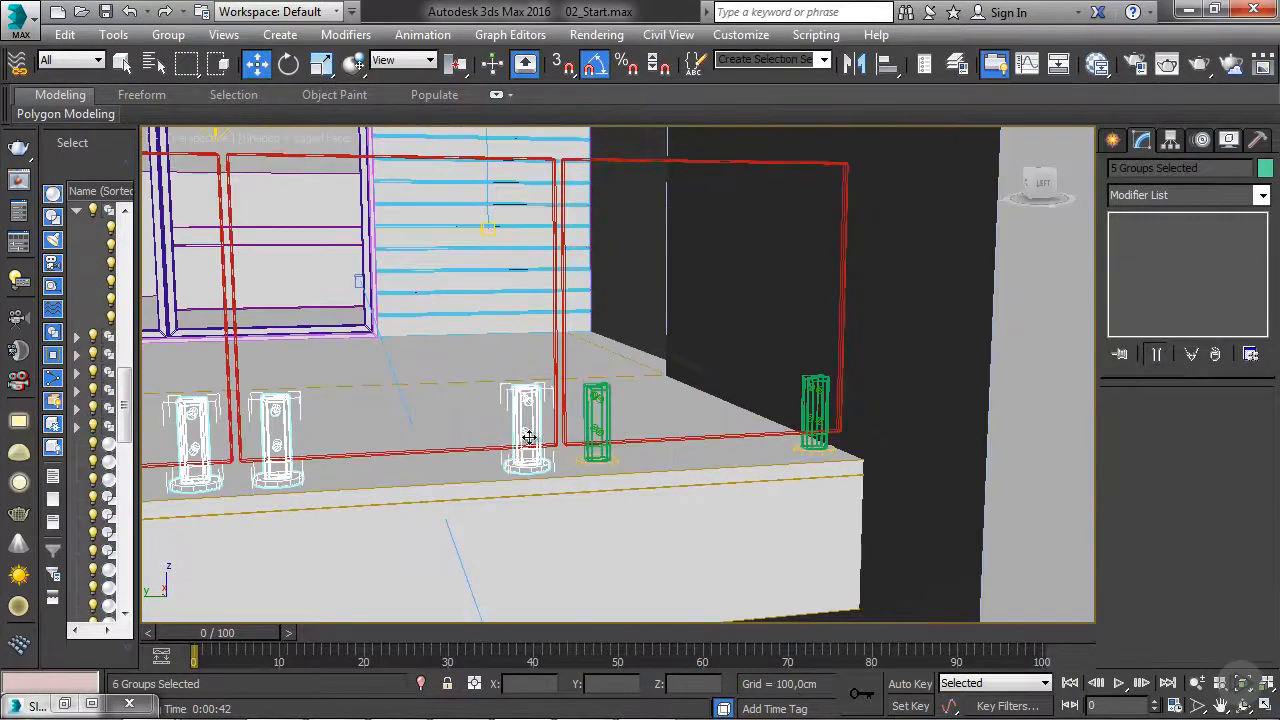
{"action": "left_click", "coordinate": [593, 437], "text": "ctrl"}
{"action": "left_click", "coordinate": [815, 411], "text": "ctrl"}
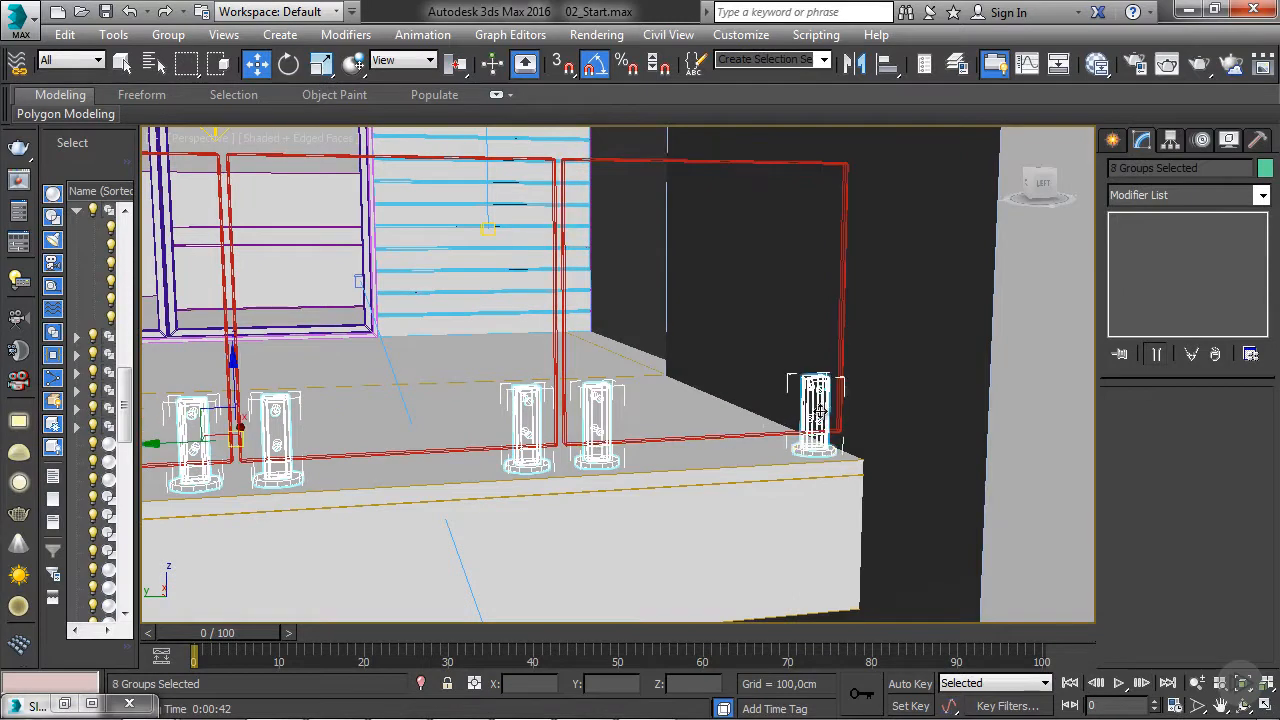
{"action": "left_click", "coordinate": [1102, 63]}
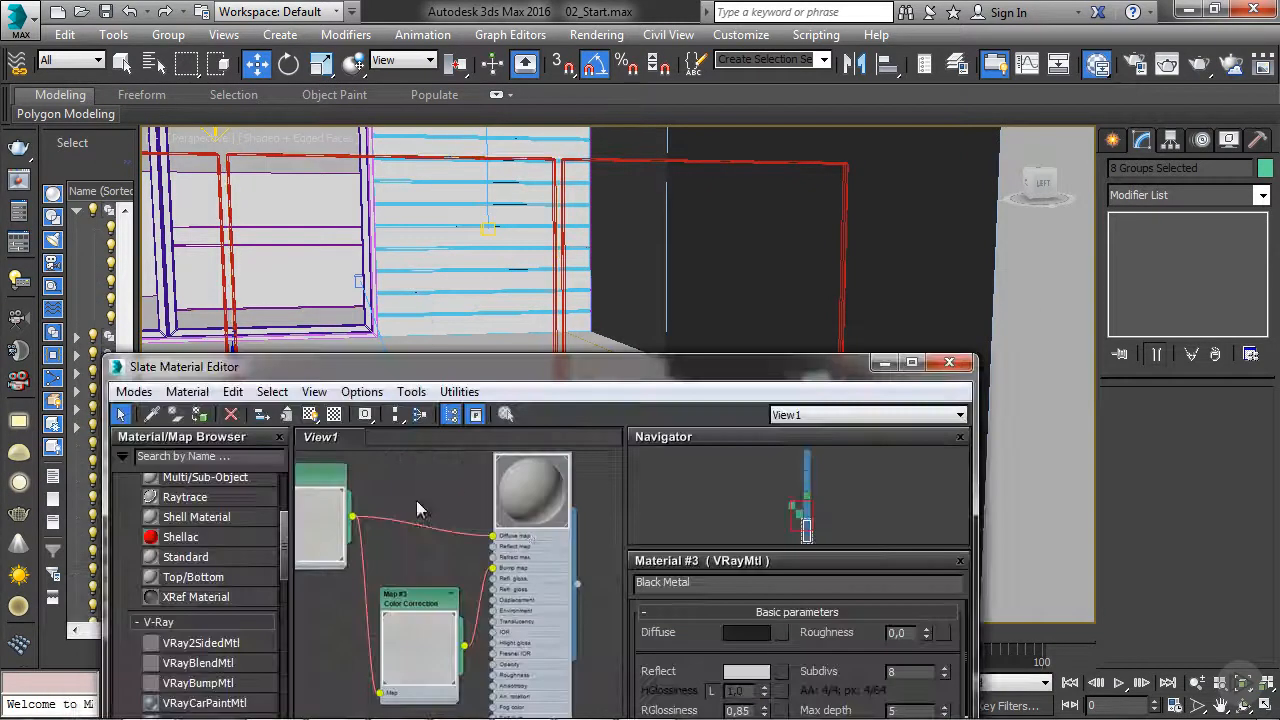
{"action": "left_click_drag", "start_coordinate": [500, 366], "coordinate": [525, 32]}
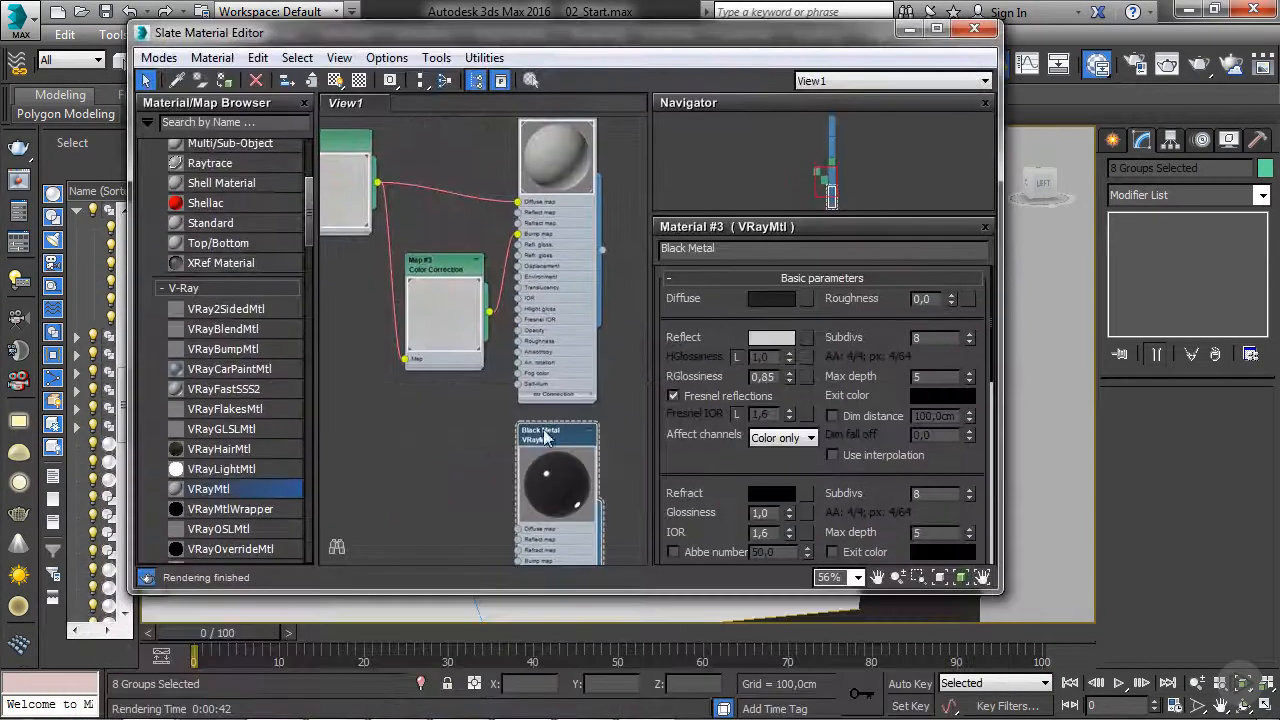
{"action": "left_click", "coordinate": [224, 82]}
{"action": "left_click", "coordinate": [909, 29]}
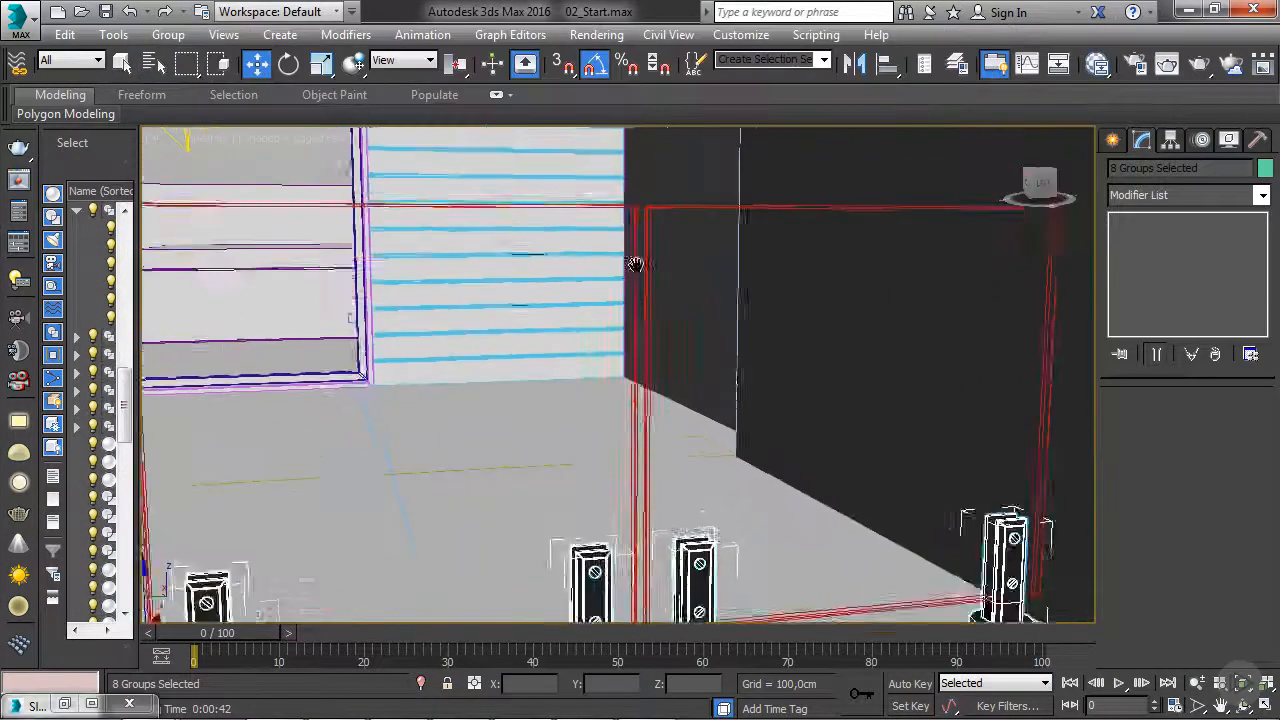
Step: Assign the Black Metal material to the long vertical handle of the front door
{"action": "middle_click_drag", "start_coordinate": [588, 217], "coordinate": [636, 293]}
{"action": "scroll", "coordinate": [632, 293], "scroll_direction": "down", "scroll_amount": 6}
{"action": "middle_click_drag", "start_coordinate": [472, 268], "coordinate": [604, 341]}
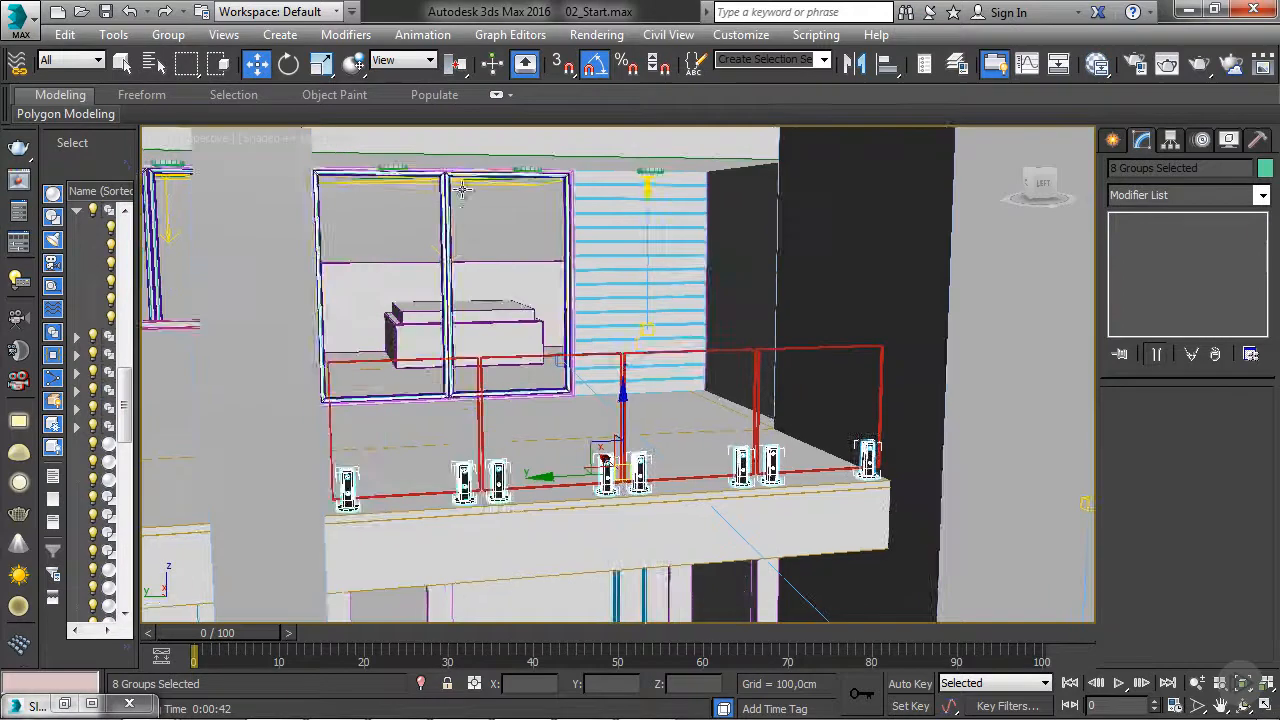
{"action": "scroll", "coordinate": [470, 207], "scroll_direction": "down", "scroll_amount": 5}
{"action": "middle_click_drag", "start_coordinate": [522, 243], "coordinate": [528, 351]}
{"action": "scroll", "coordinate": [528, 351], "scroll_direction": "up", "scroll_amount": 3}
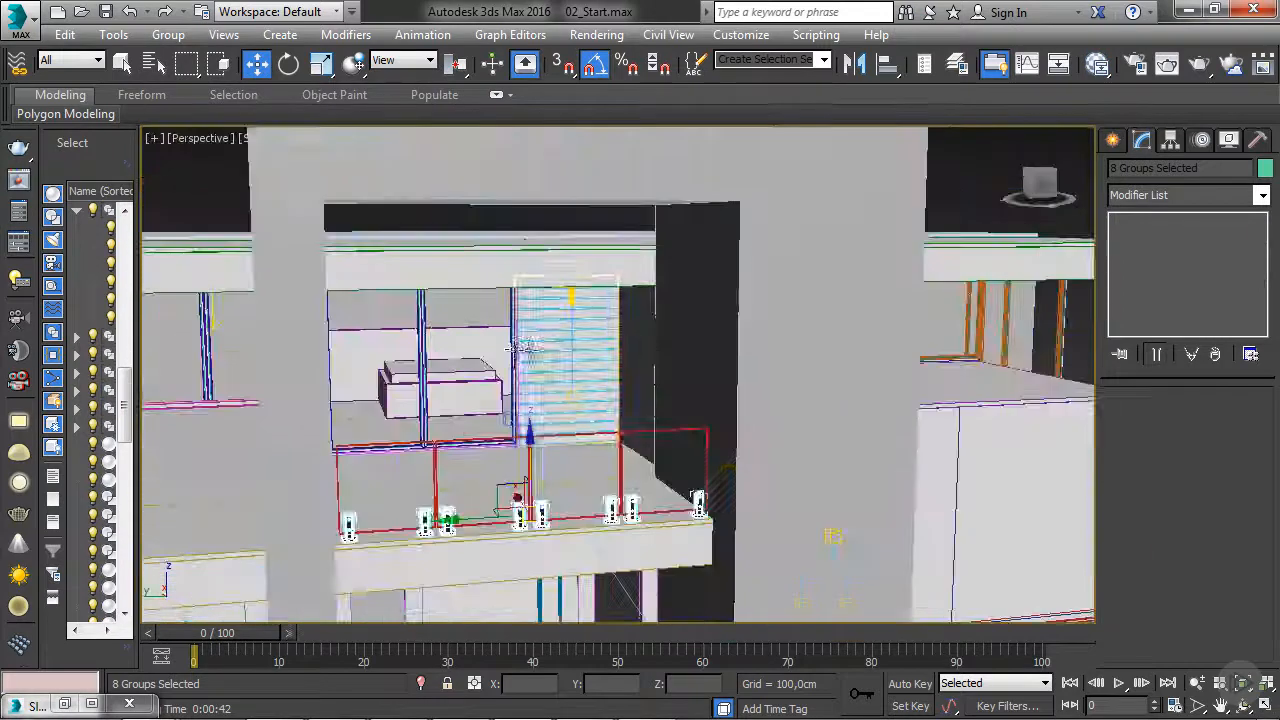
{"action": "scroll", "coordinate": [467, 360], "scroll_direction": "up", "scroll_amount": 6}
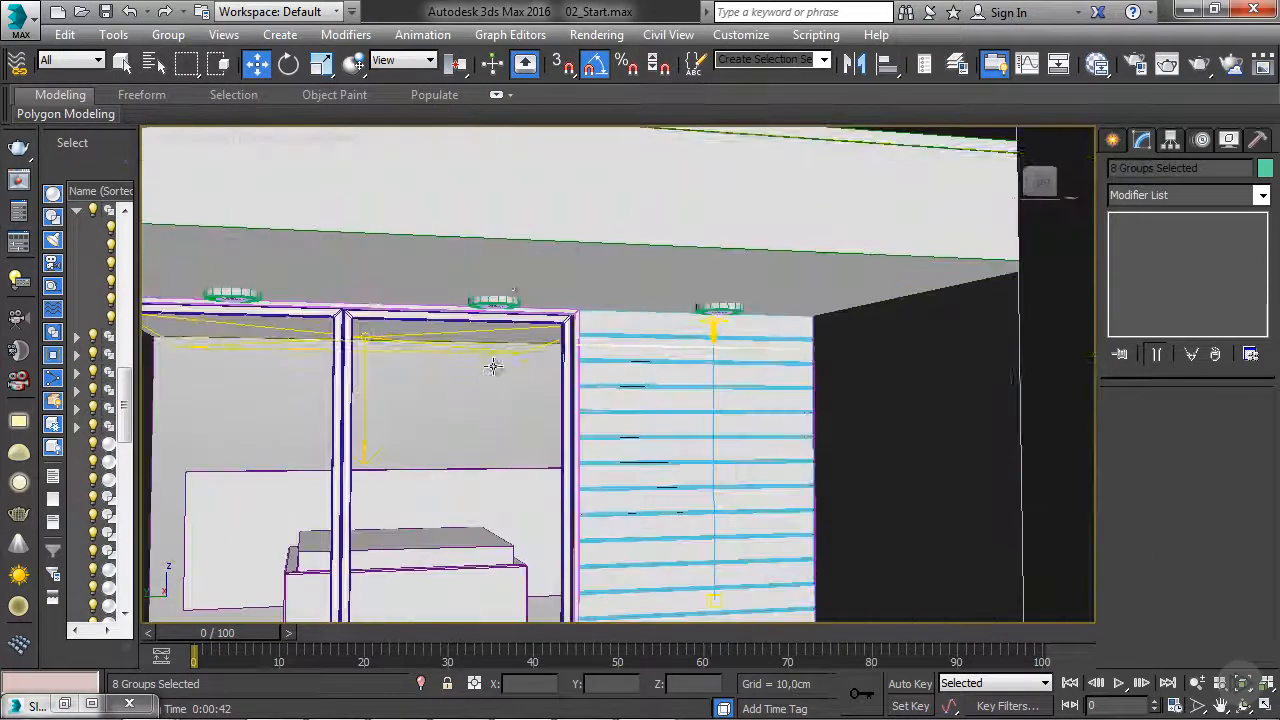
{"action": "scroll", "coordinate": [505, 300], "scroll_direction": "up", "scroll_amount": 3}
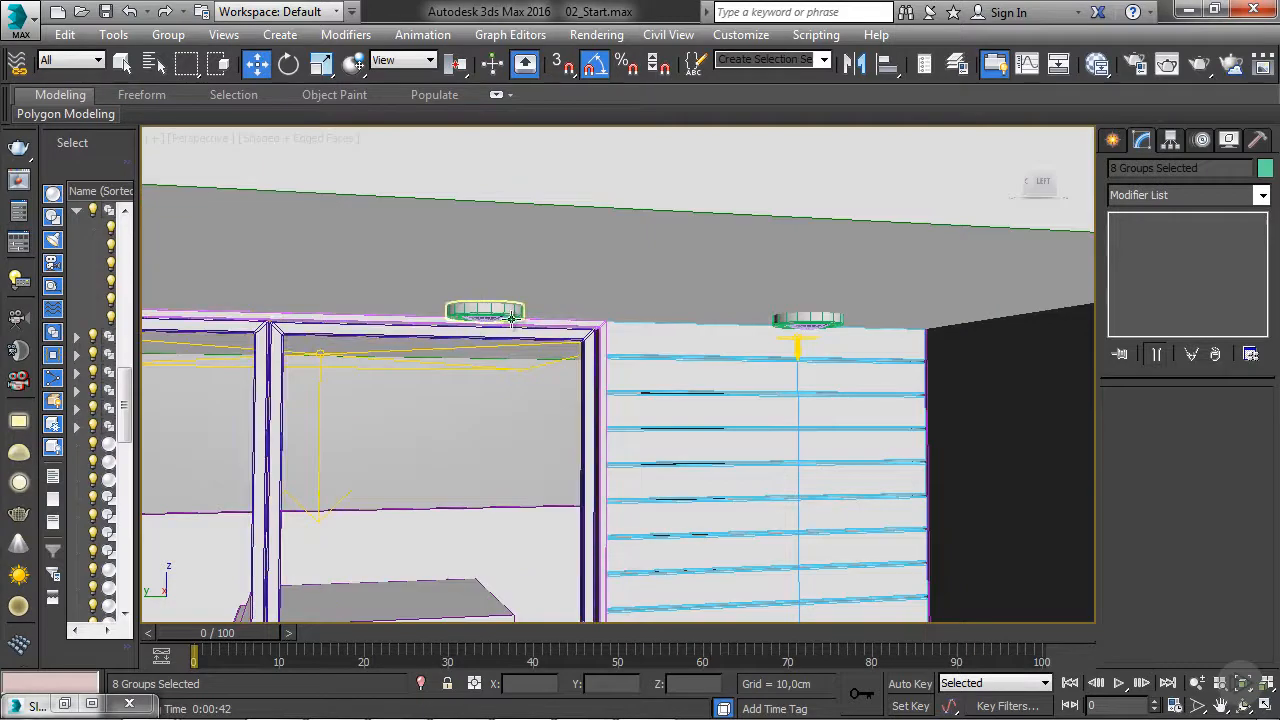
{"action": "scroll", "coordinate": [511, 318], "scroll_direction": "down", "scroll_amount": 6}
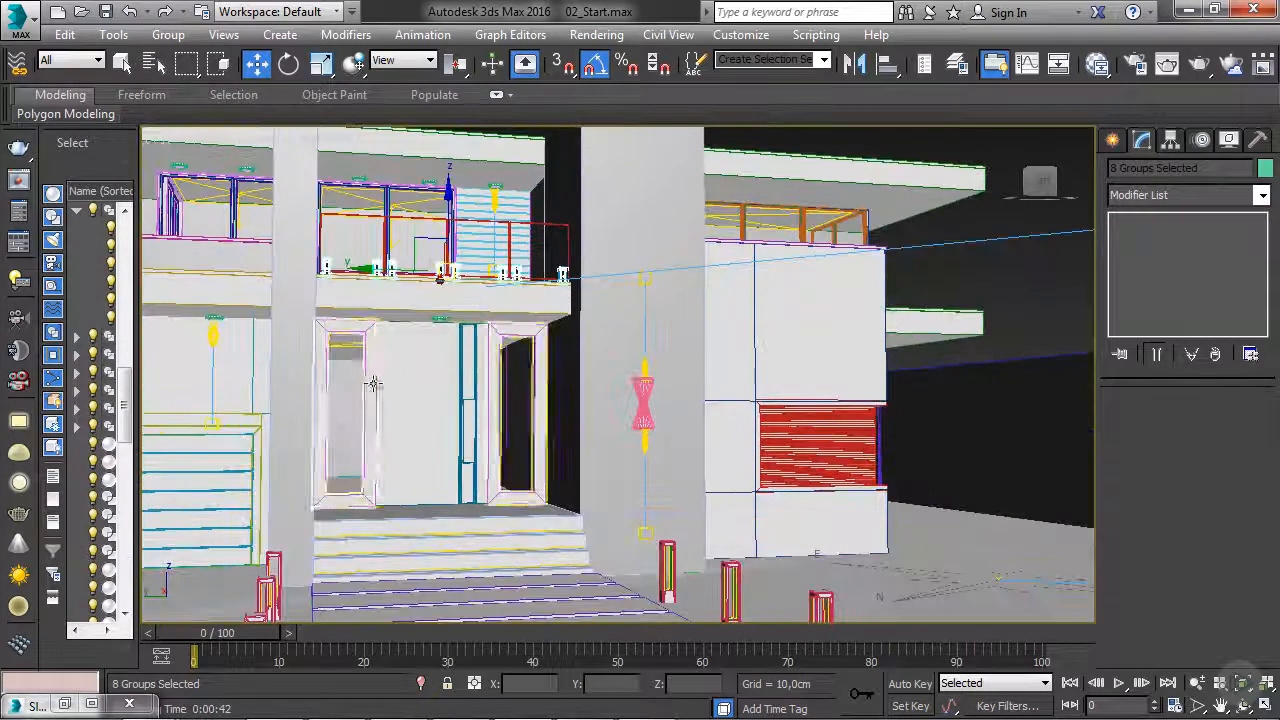
{"action": "left_click", "coordinate": [463, 431]}
{"action": "scroll", "coordinate": [463, 431], "scroll_direction": "up", "scroll_amount": 4}
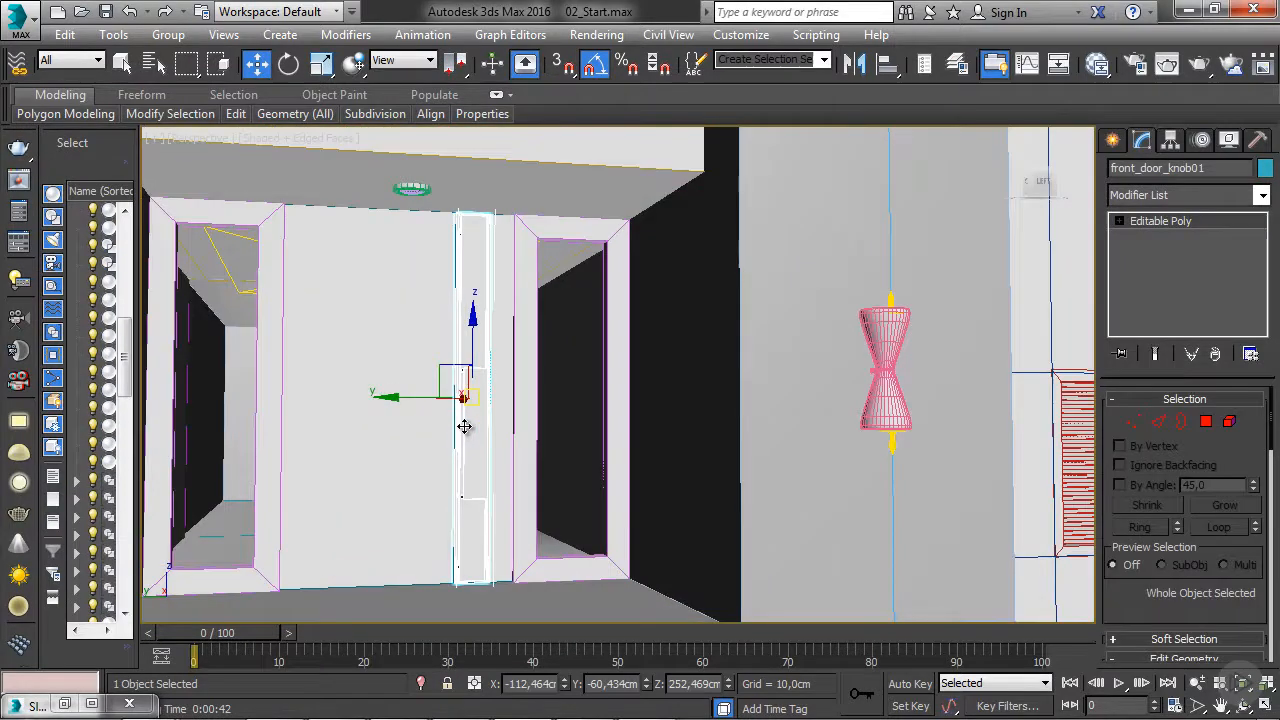
{"action": "left_click", "coordinate": [1103, 68]}
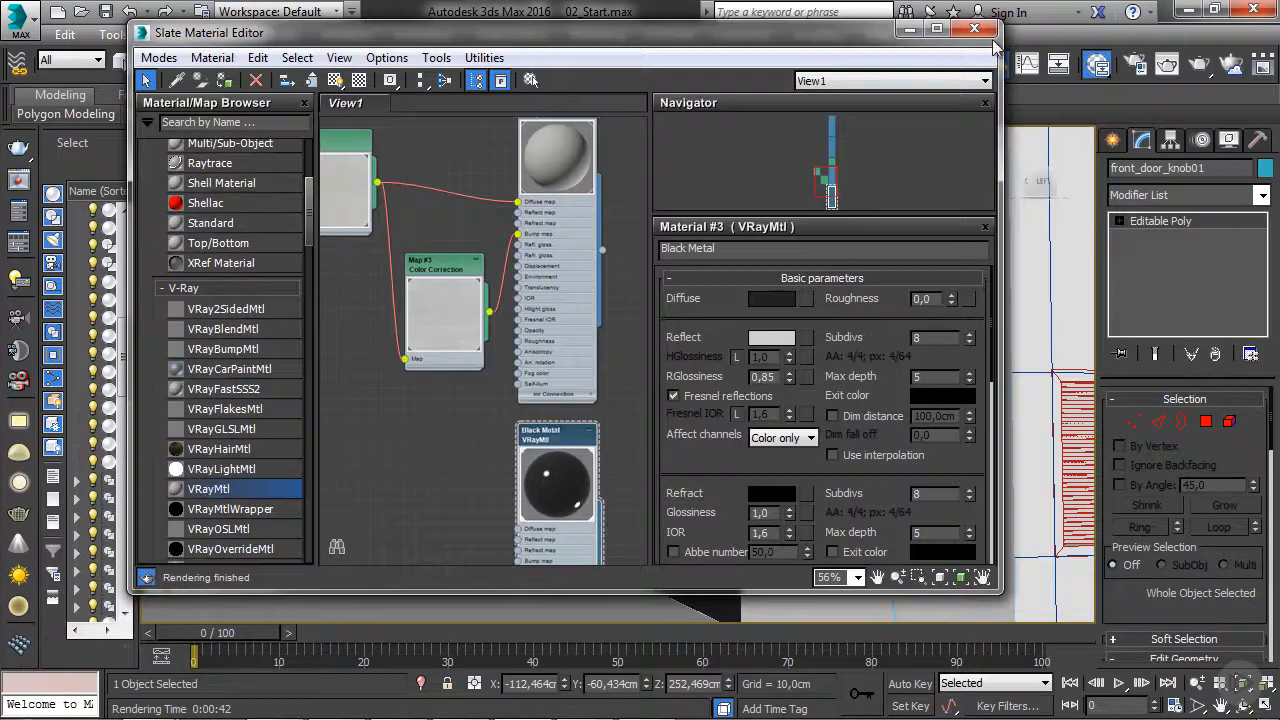
{"action": "left_click", "coordinate": [908, 28]}
Step: Assign the Black Metal material to the facade's window frames, including those beside the front door, and to the garage door frame
{"action": "middle_click_drag", "start_coordinate": [597, 337], "coordinate": [676, 386]}
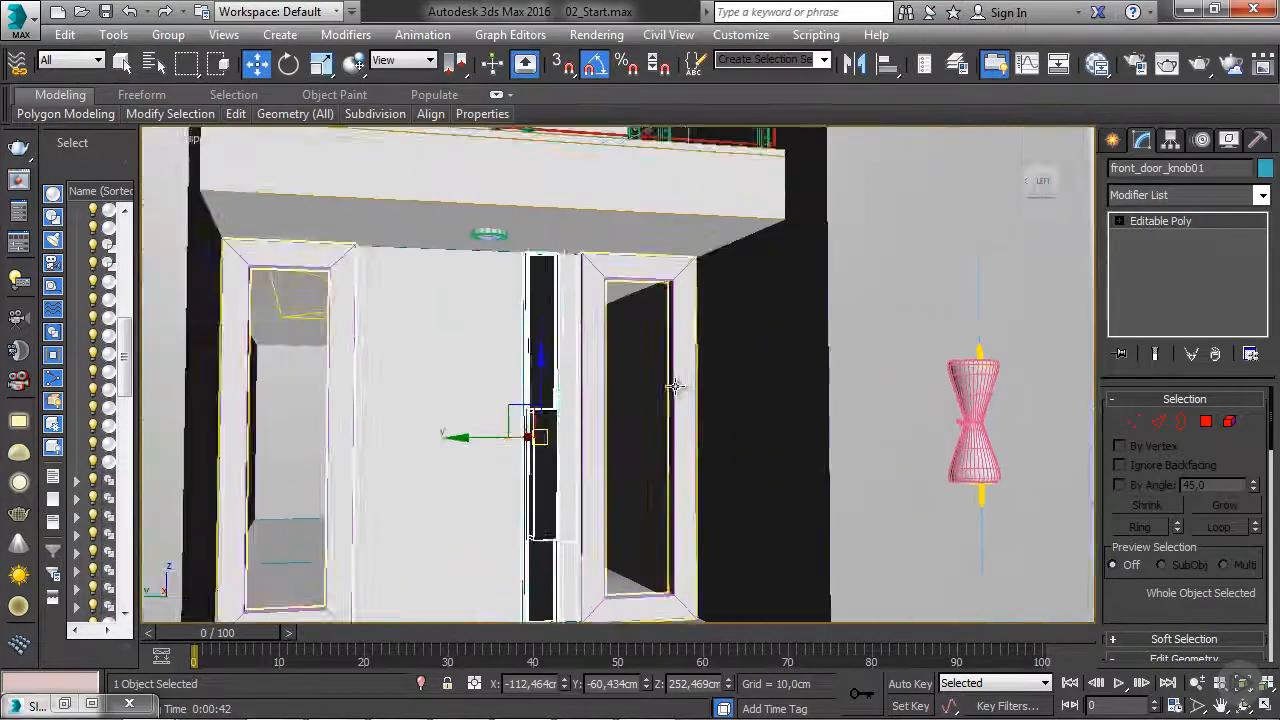
{"action": "scroll", "coordinate": [460, 383], "scroll_direction": "down", "scroll_amount": 3}
{"action": "middle_click_drag", "start_coordinate": [460, 385], "coordinate": [743, 394]}
{"action": "scroll", "coordinate": [466, 303], "scroll_direction": "up", "scroll_amount": 4}
{"action": "left_click", "coordinate": [466, 303]}
{"action": "left_click", "coordinate": [546, 278]}
{"action": "left_click", "coordinate": [740, 296], "text": "ctrl"}
{"action": "left_click", "coordinate": [288, 306], "text": "ctrl"}
{"action": "left_click", "coordinate": [292, 327], "text": "ctrl"}
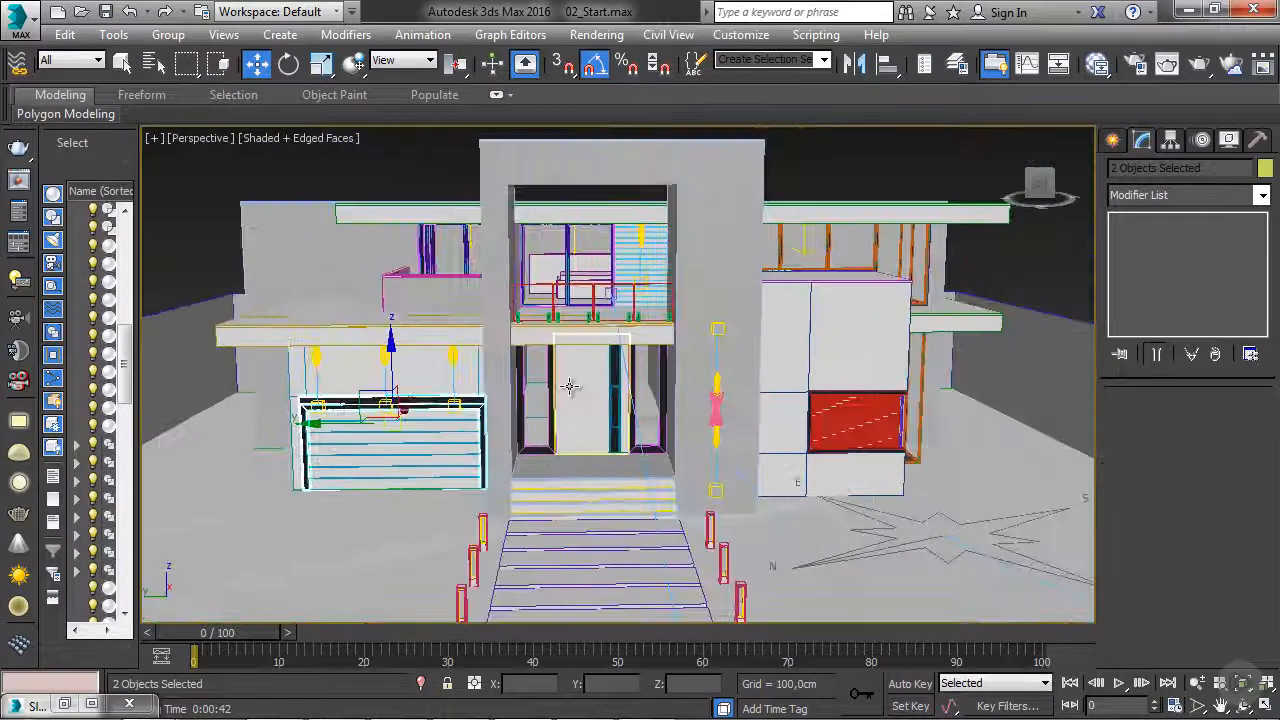
Step: Examine the entrance and the upper-floor balcony wall with its top edge up close
{"action": "scroll", "coordinate": [569, 386], "scroll_direction": "up", "scroll_amount": 3}
{"action": "middle_click_drag", "start_coordinate": [646, 423], "coordinate": [672, 383], "text": "alt"}
{"action": "scroll", "coordinate": [629, 395], "scroll_direction": "down", "scroll_amount": 3}
{"action": "middle_click_drag", "start_coordinate": [370, 245], "coordinate": [474, 356]}
{"action": "scroll", "coordinate": [440, 366], "scroll_direction": "up", "scroll_amount": 3}
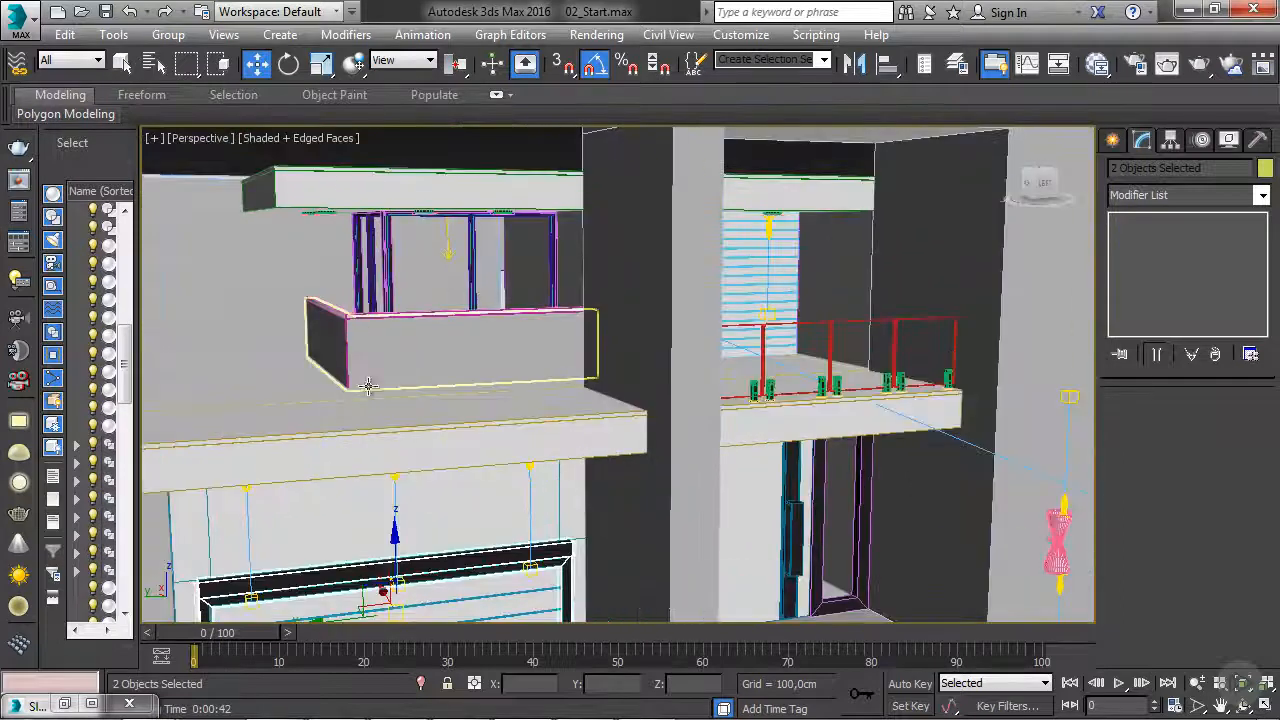
{"action": "scroll", "coordinate": [374, 332], "scroll_direction": "up", "scroll_amount": 2}
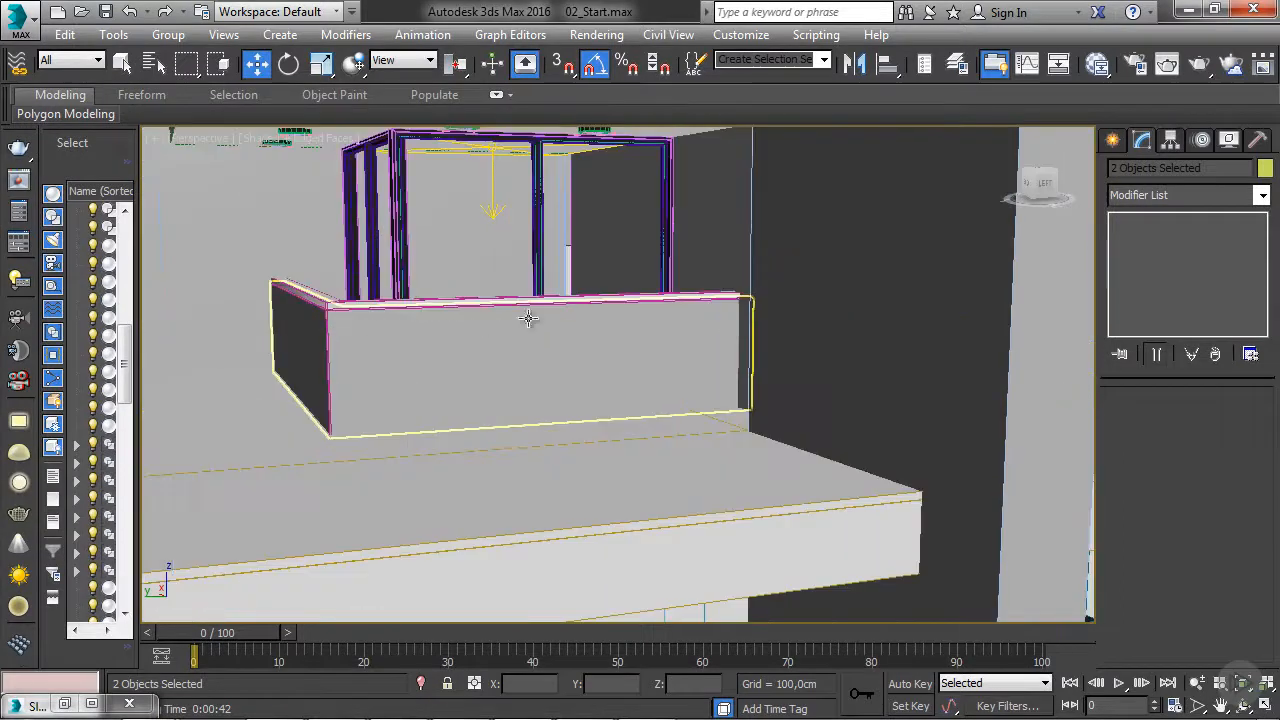
{"action": "scroll", "coordinate": [484, 324], "scroll_direction": "down", "scroll_amount": 2}
Step: Duplicate the Black Metal material beside the original and open the copy's parameters
{"action": "left_click", "coordinate": [1098, 70]}
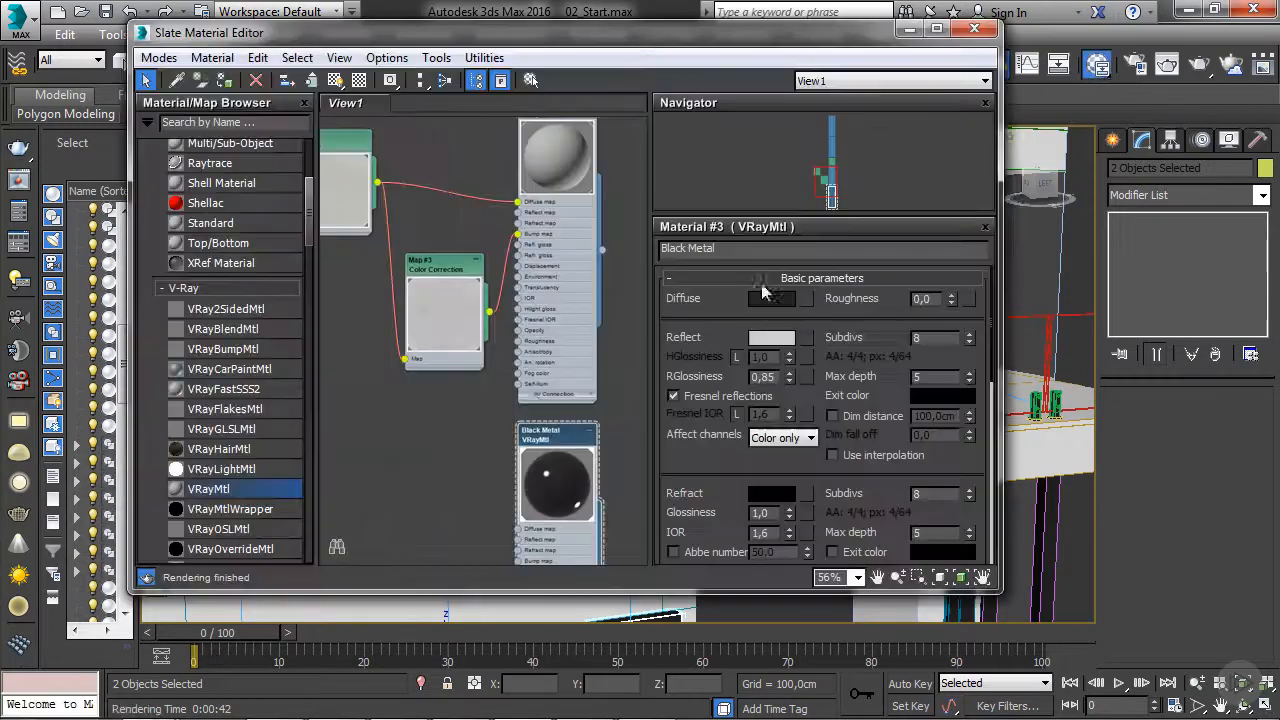
{"action": "middle_click_drag", "start_coordinate": [510, 452], "coordinate": [354, 251]}
{"action": "scroll", "coordinate": [349, 254], "scroll_direction": "down", "scroll_amount": 1}
{"action": "left_click_drag", "start_coordinate": [363, 236], "coordinate": [518, 232], "text": "shift"}
{"action": "double_click", "coordinate": [517, 232]}
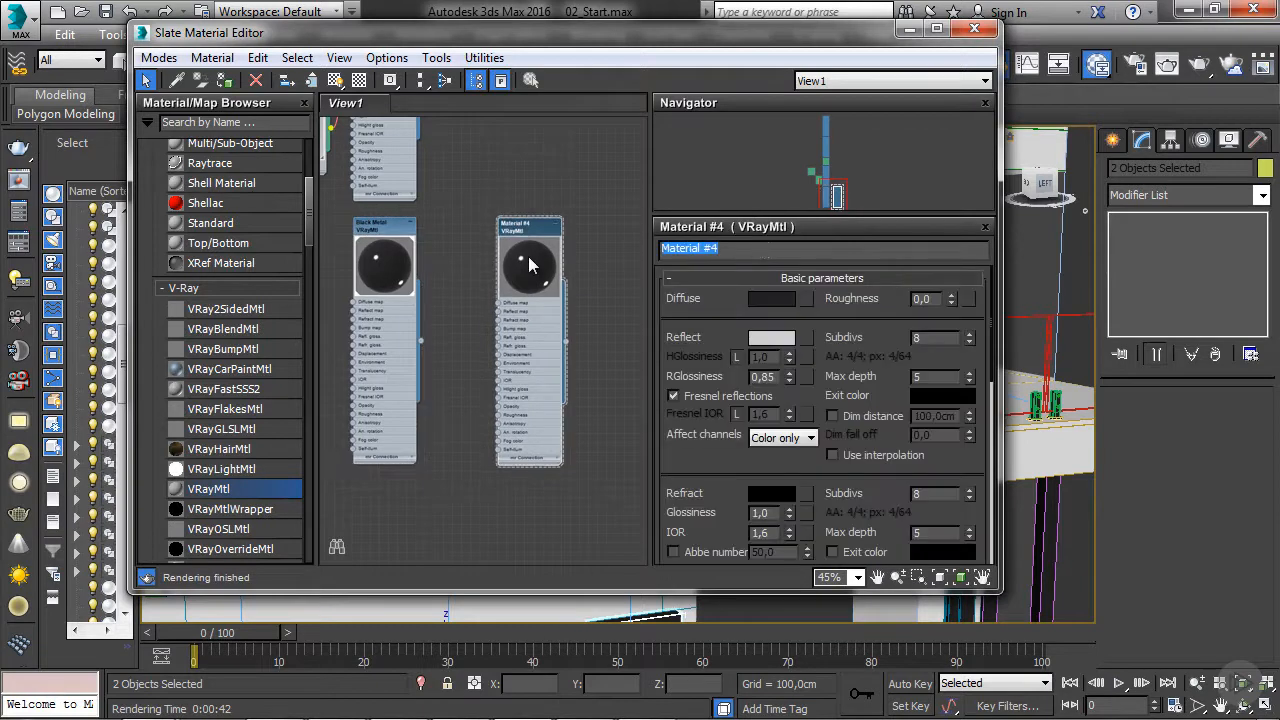
Step: Rename the duplicated material as Basic Black
{"action": "type", "text": "Basic Black"}
{"action": "key", "text": "Return"}
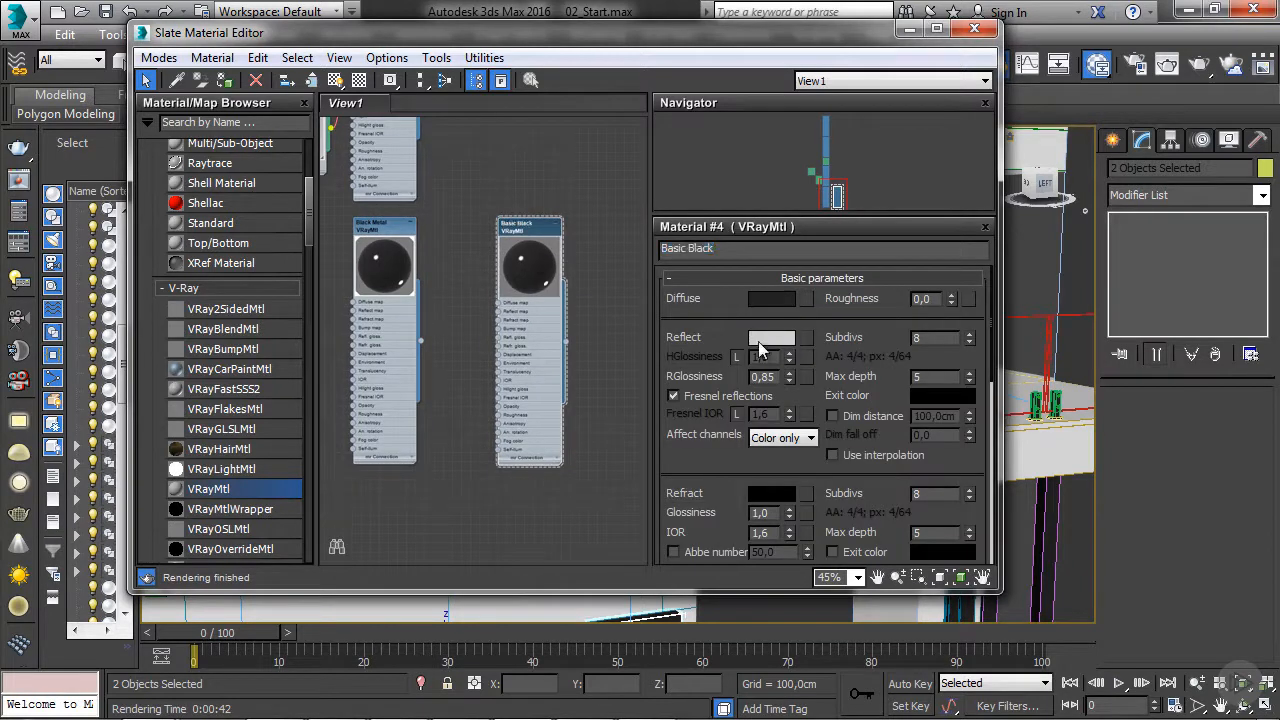
Step: Darken the Basic Black material's reflection color to dark gray and set its reflection glossiness to 0,3
{"action": "left_click", "coordinate": [770, 339]}
{"action": "left_click_drag", "start_coordinate": [592, 229], "coordinate": [592, 147]}
{"action": "left_click", "coordinate": [740, 300]}
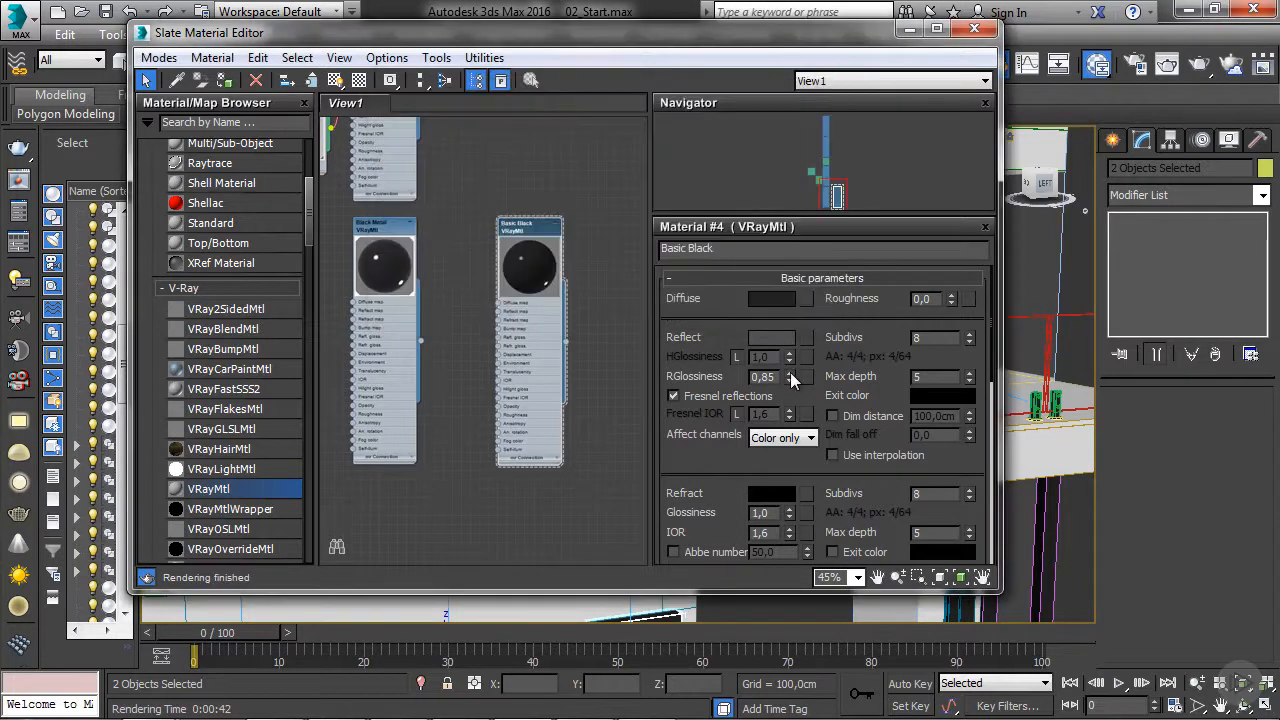
{"action": "left_click_drag", "start_coordinate": [791, 378], "coordinate": [790, 428]}
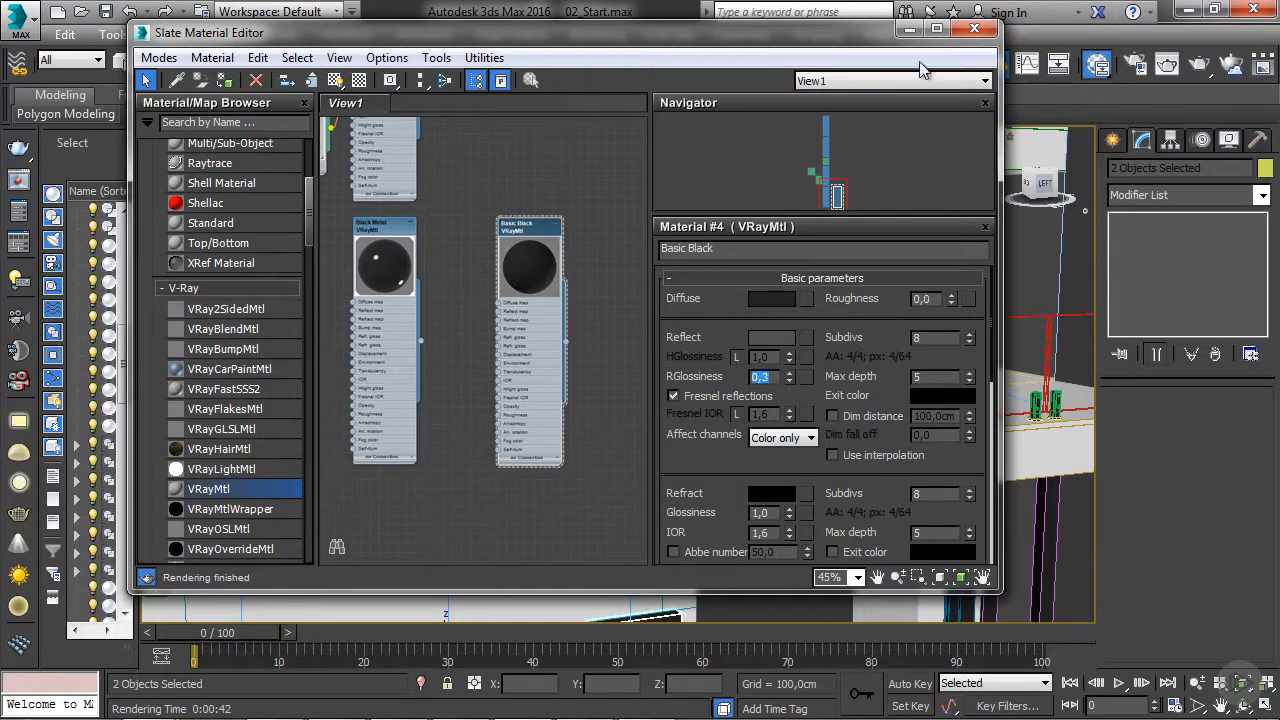
{"action": "left_click", "coordinate": [908, 33]}
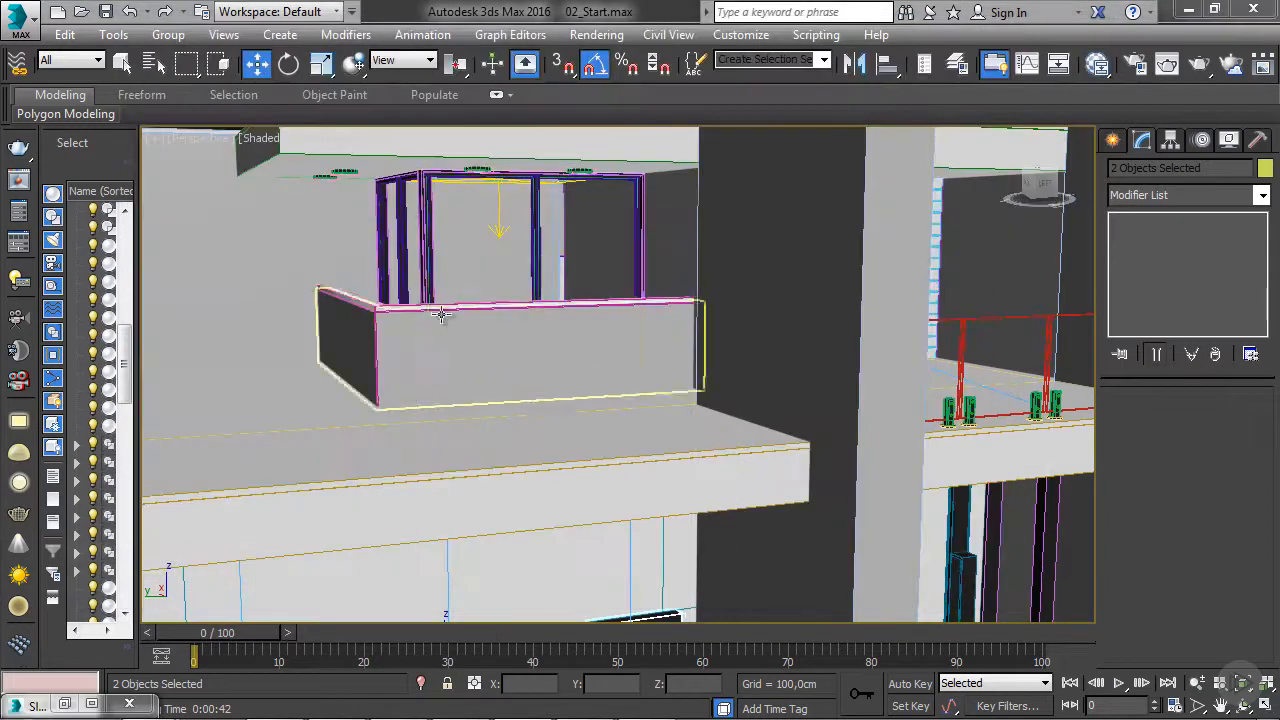
Step: Assign the Basic Black material to the balcony wall's top trim and the thin edge trims of the floor slab and roofs
{"action": "left_click", "coordinate": [400, 300]}
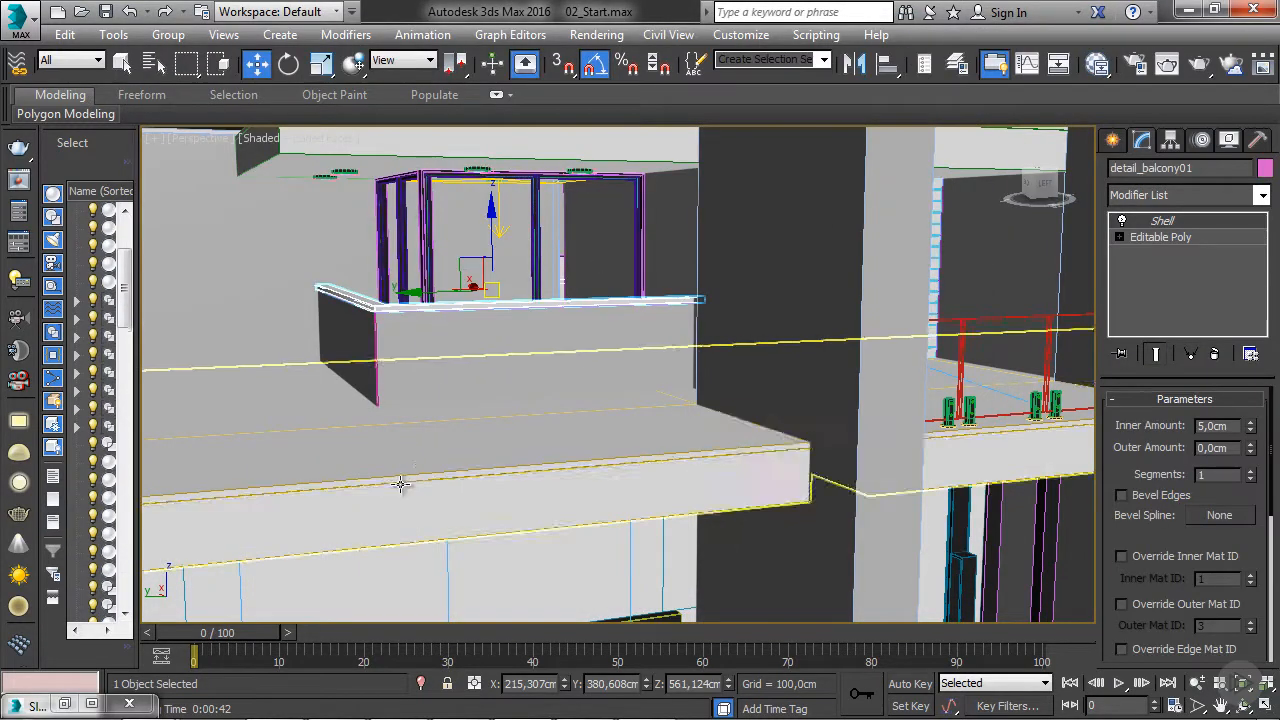
{"action": "left_click", "coordinate": [492, 350], "text": "ctrl"}
{"action": "middle_click_drag", "start_coordinate": [492, 350], "coordinate": [500, 523]}
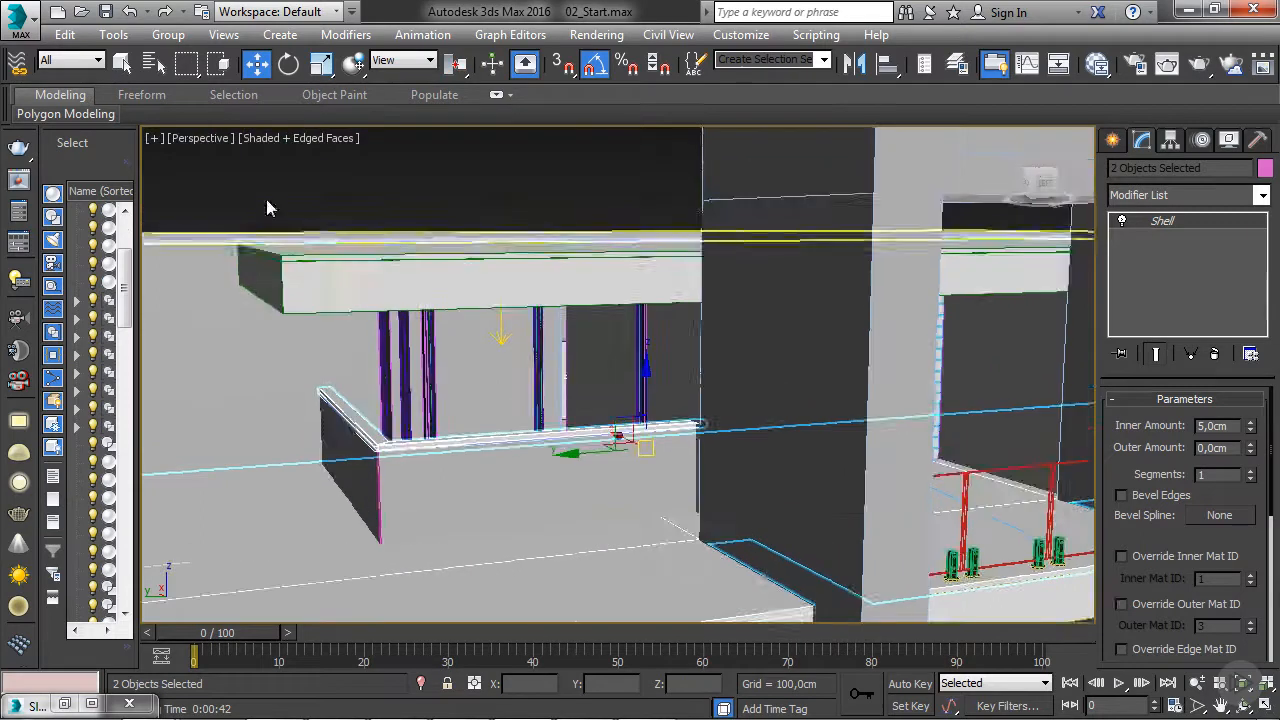
{"action": "left_click", "coordinate": [298, 259], "text": "ctrl"}
{"action": "middle_click_drag", "start_coordinate": [943, 280], "coordinate": [671, 380], "text": "alt"}
{"action": "left_click", "coordinate": [655, 273], "text": "ctrl"}
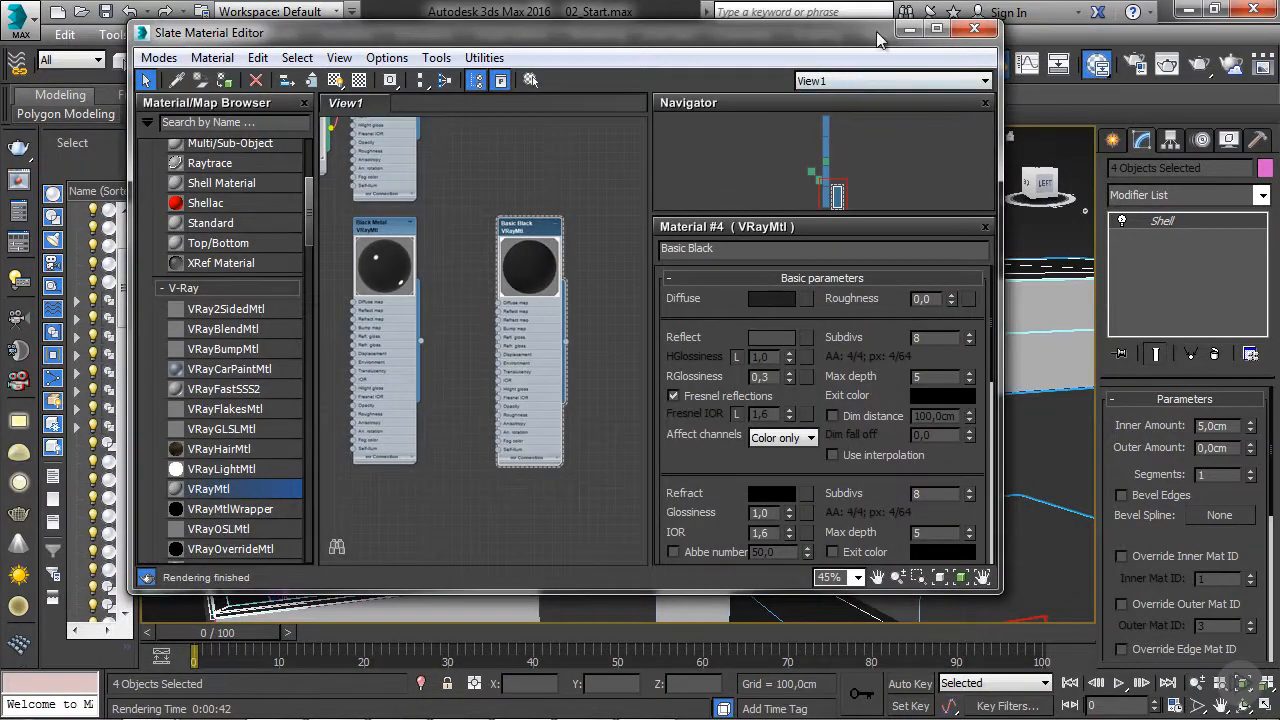
{"action": "left_click", "coordinate": [910, 29]}
Step: Assign the Black Metal material to the eight selected lamp post parts along the plank walkway
{"action": "middle_click_drag", "start_coordinate": [843, 323], "coordinate": [892, 437], "text": "alt"}
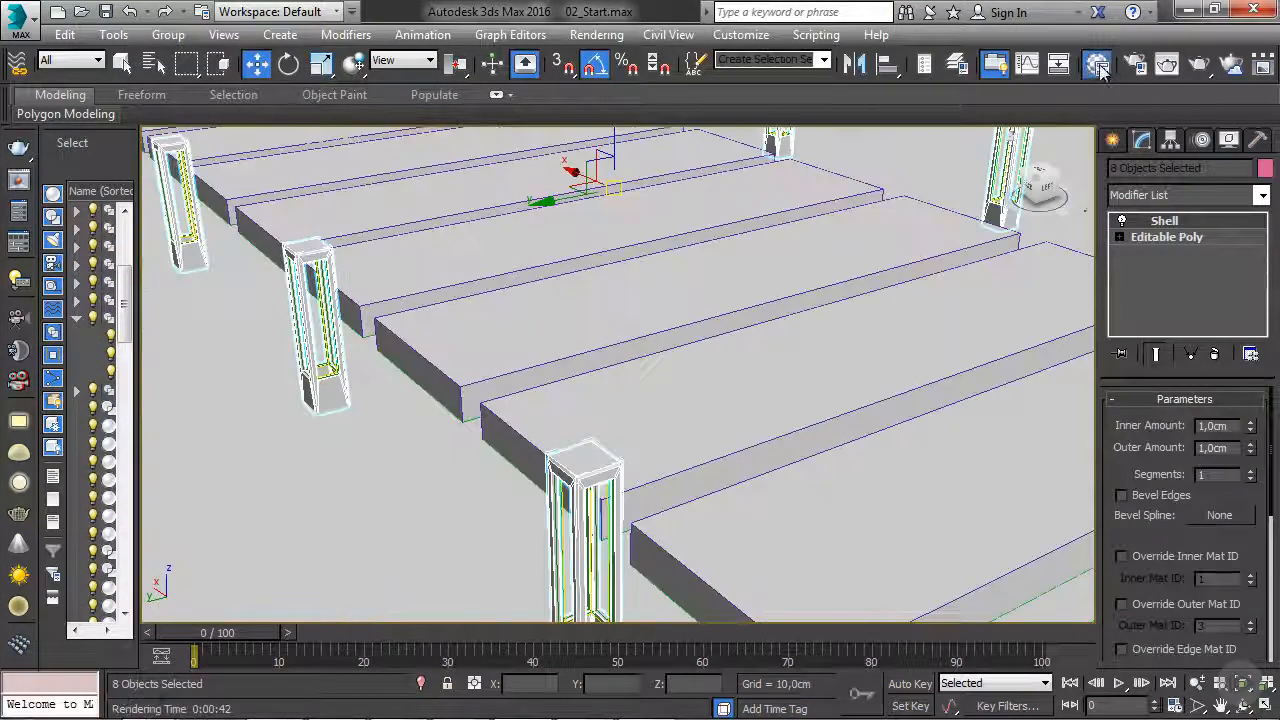
{"action": "left_click", "coordinate": [1097, 64]}
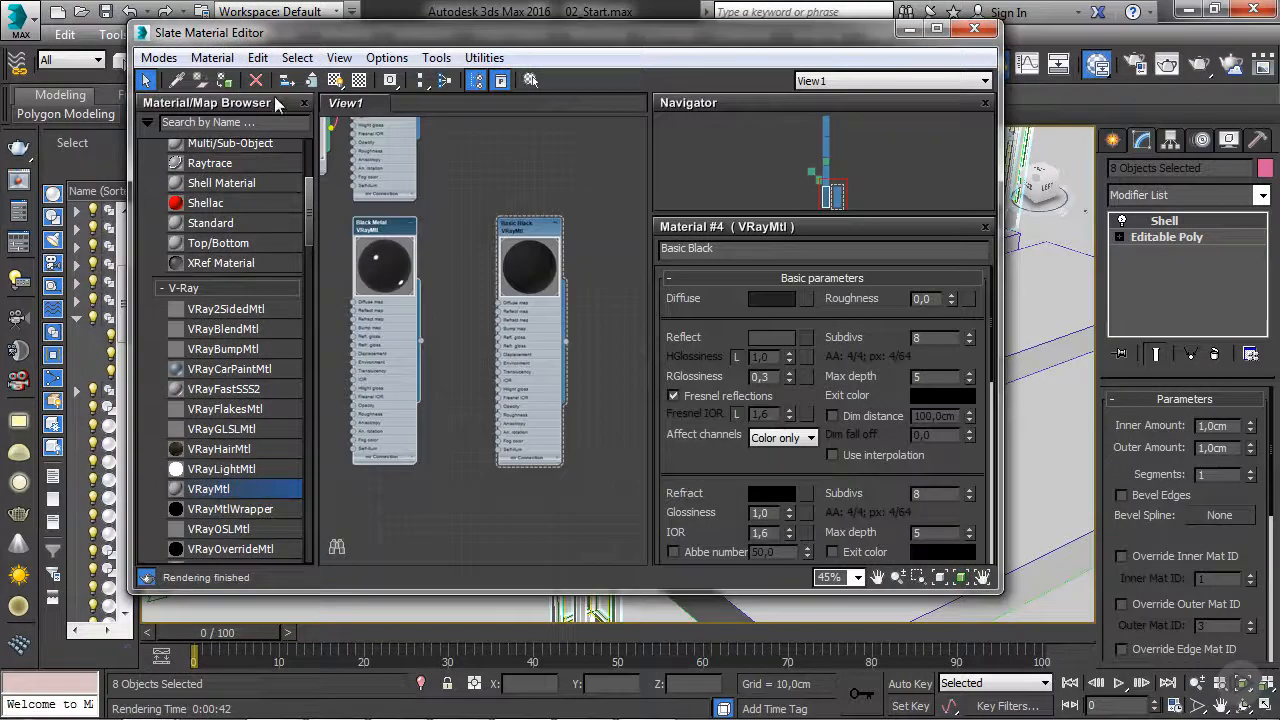
{"action": "left_click", "coordinate": [225, 80]}
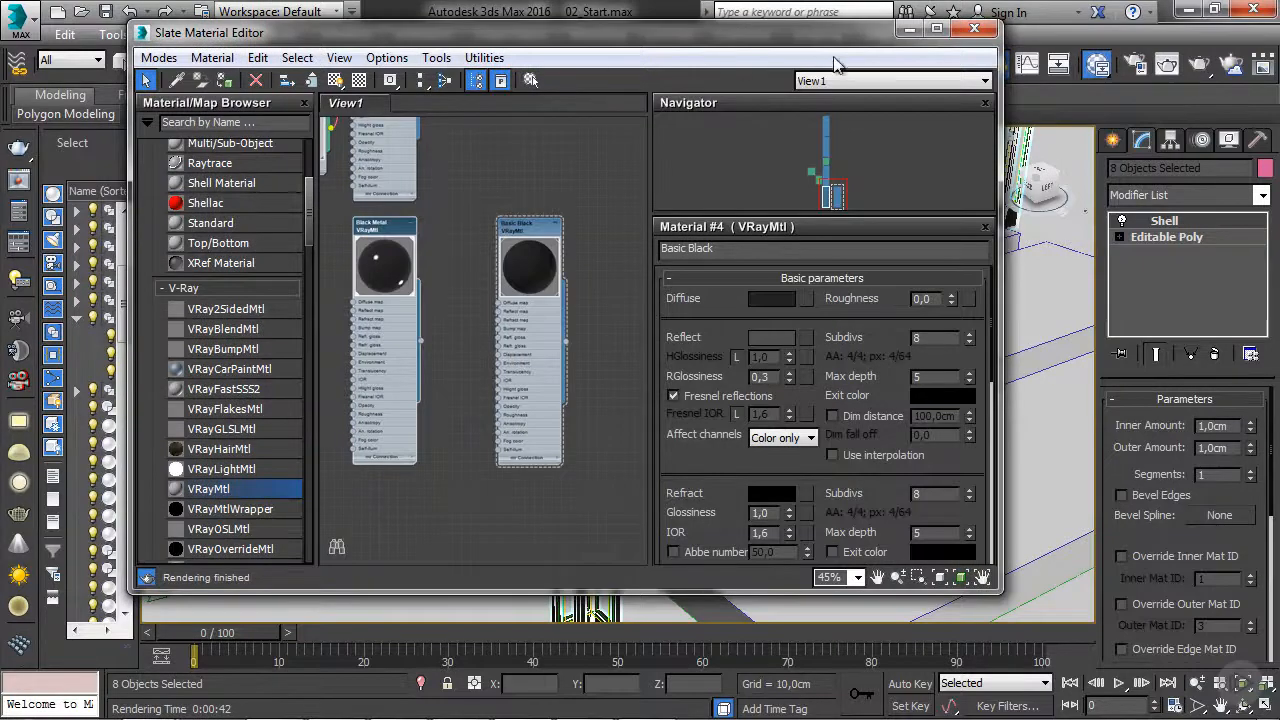
{"action": "left_click", "coordinate": [912, 32]}
Step: Examine the house's front facade and the entrance door with its vertical handle
{"action": "scroll", "coordinate": [805, 343], "scroll_direction": "down", "scroll_amount": 5}
{"action": "middle_click_drag", "start_coordinate": [798, 350], "coordinate": [556, 396], "text": "alt"}
{"action": "middle_click_drag", "start_coordinate": [578, 293], "coordinate": [544, 376]}
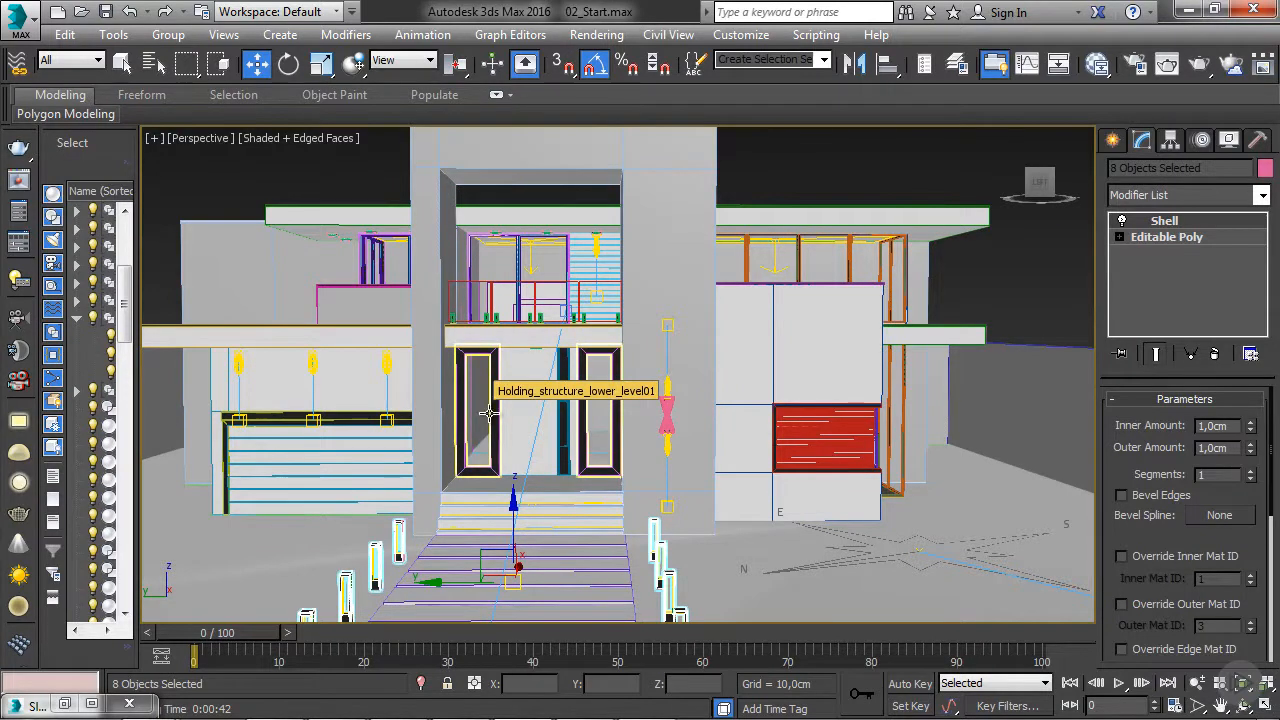
{"action": "middle_click_drag", "start_coordinate": [562, 447], "coordinate": [562, 436]}
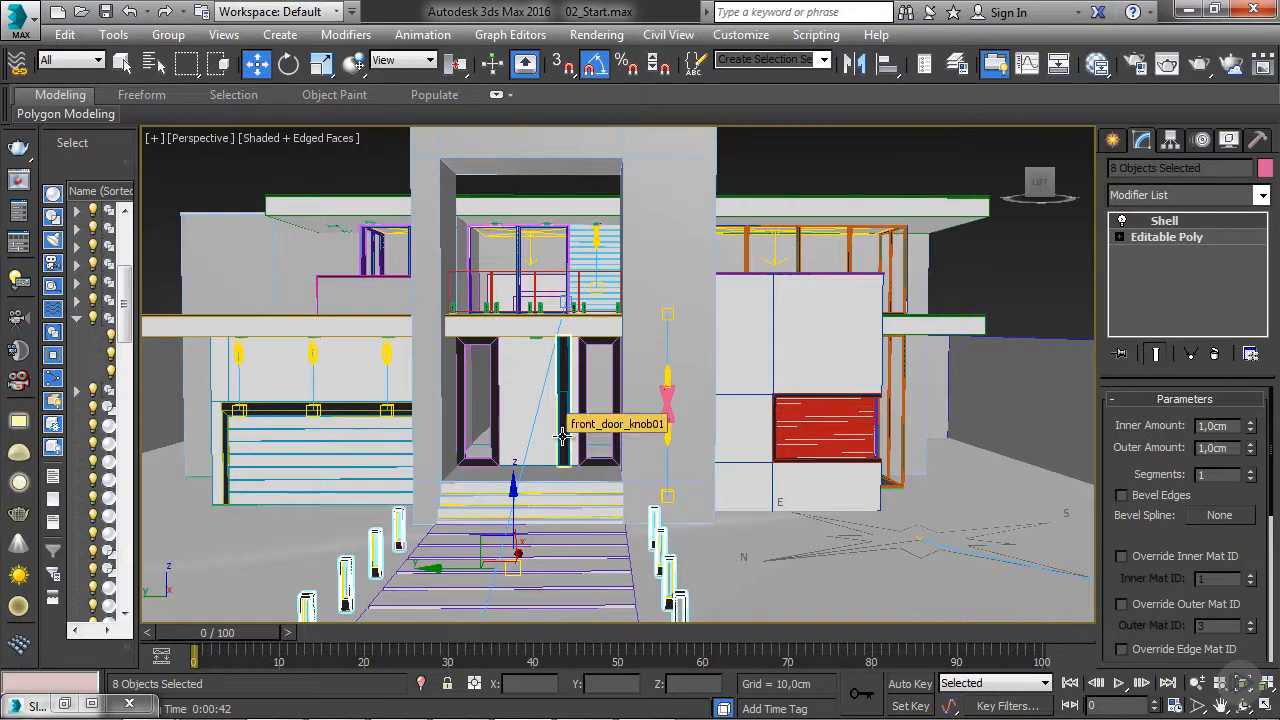
{"action": "scroll", "coordinate": [562, 436], "scroll_direction": "up", "scroll_amount": 3}
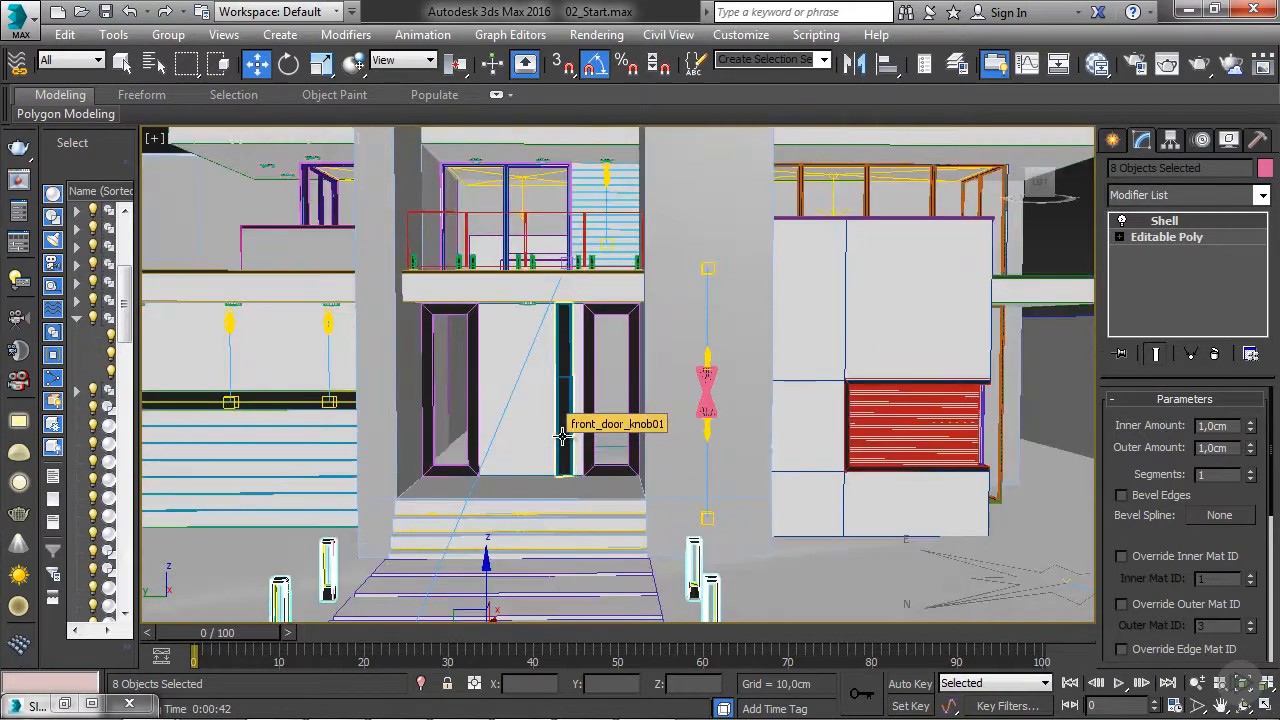